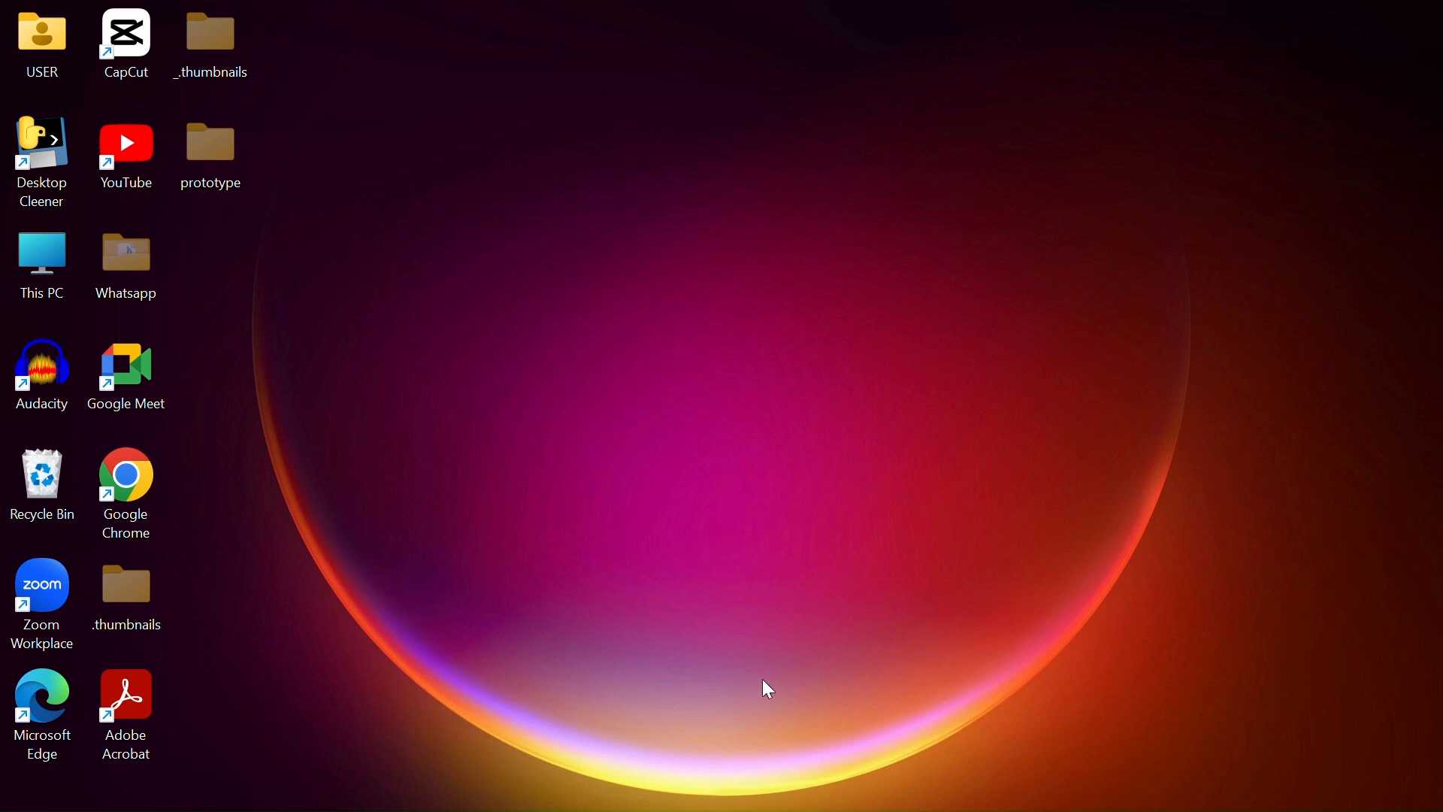
# Step: Switch to Google Chrome and load the python.org website
pyautogui.moveTo(906, 805)
pyautogui.click(853, 792)
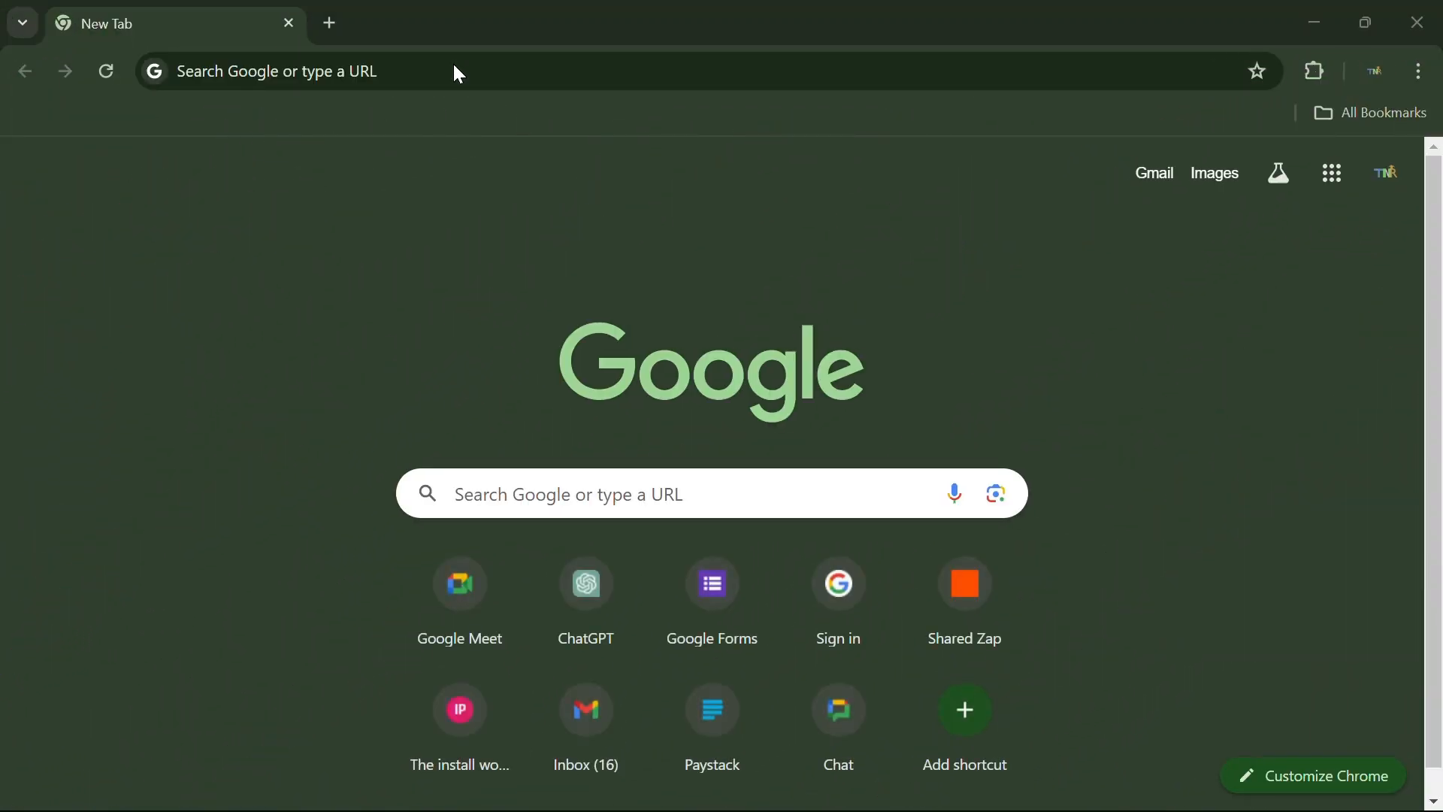
pyautogui.click(460, 75)
pyautogui.write('python.org')
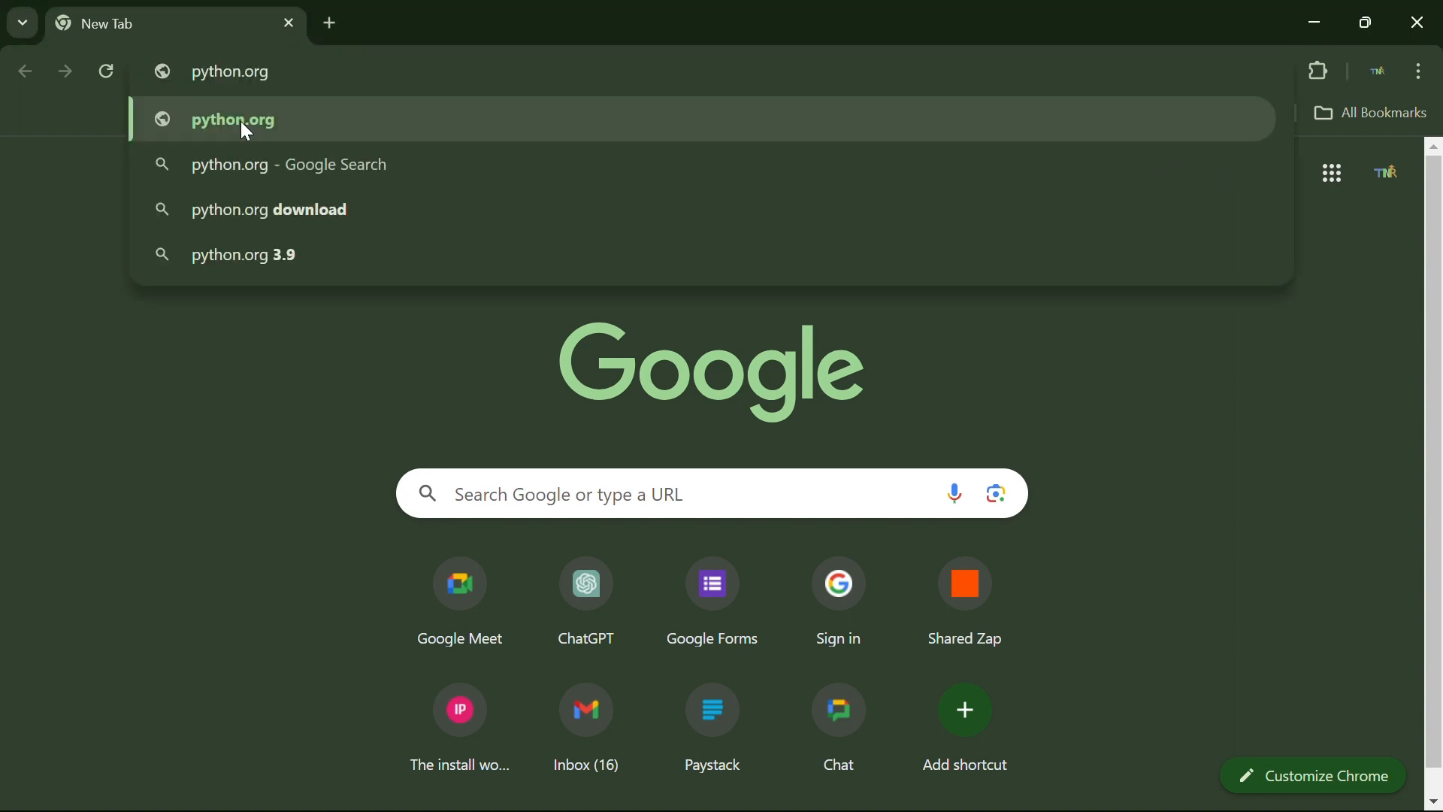
pyautogui.click(241, 119)
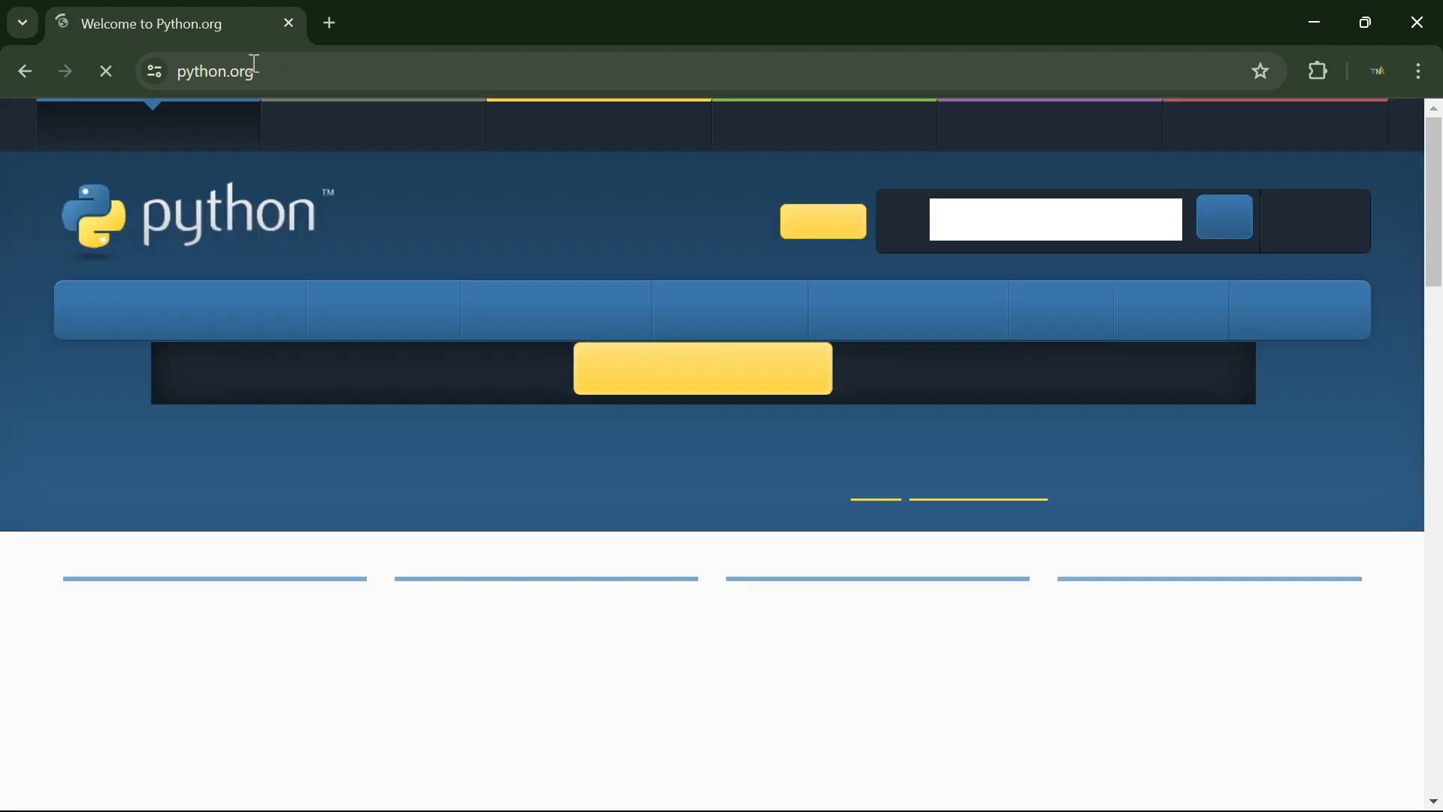
# Step: Download the Python 3.12.3 installer for Windows and cancel the duplicate download, python-3.12.3-amd64 (1).exe
pyautogui.scroll(-5, 523, 373)
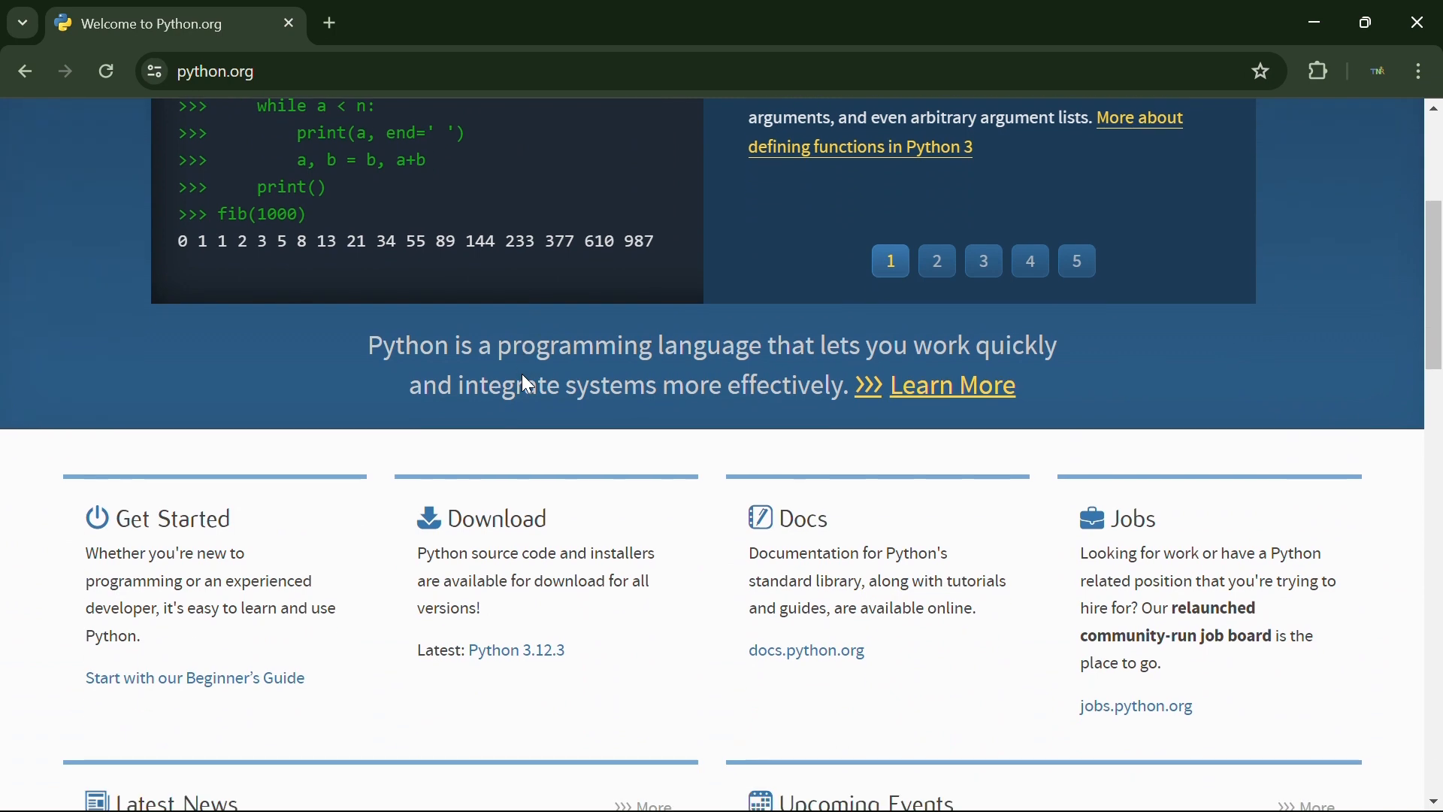
pyautogui.scroll(5, 521, 373)
pyautogui.moveTo(403, 313)
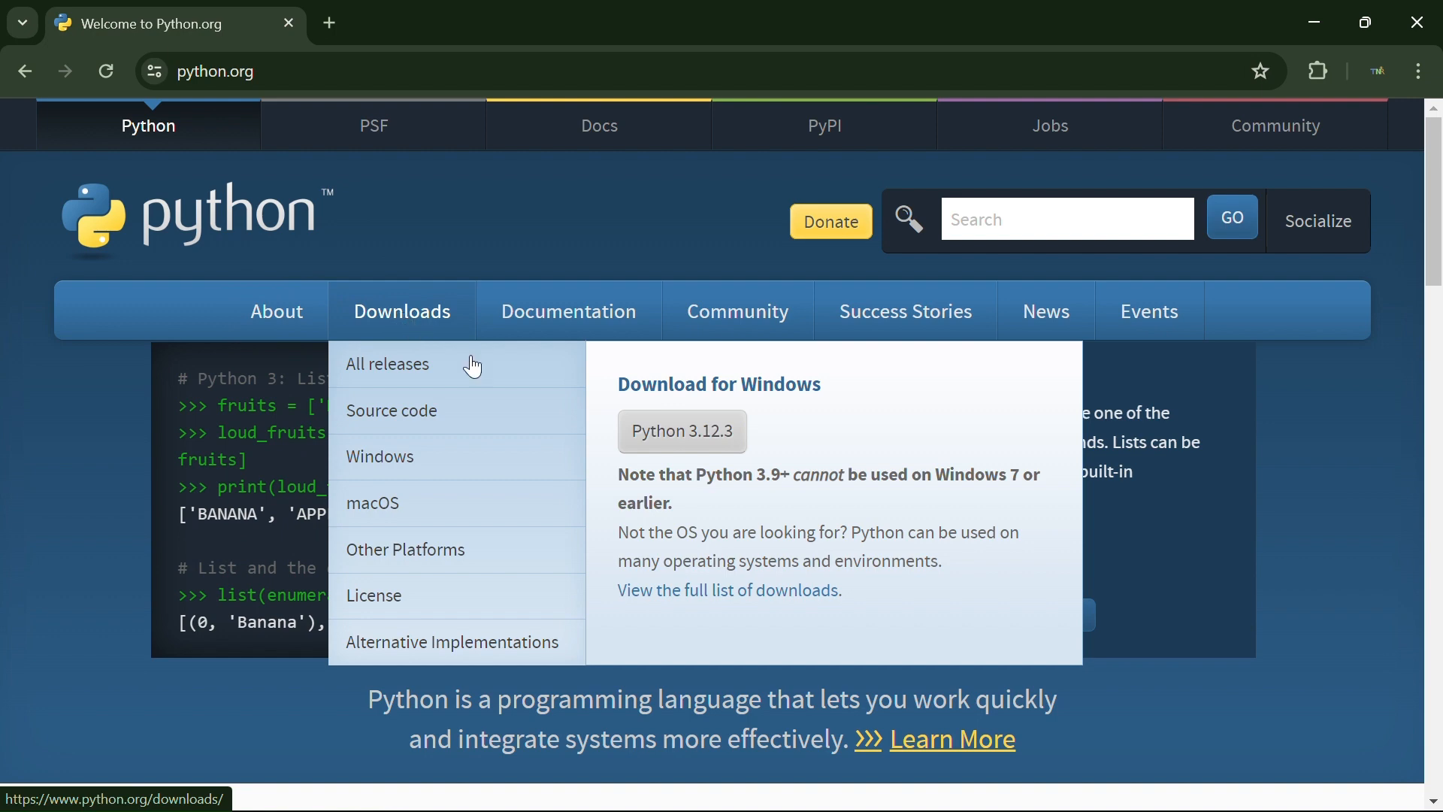
pyautogui.click(708, 452)
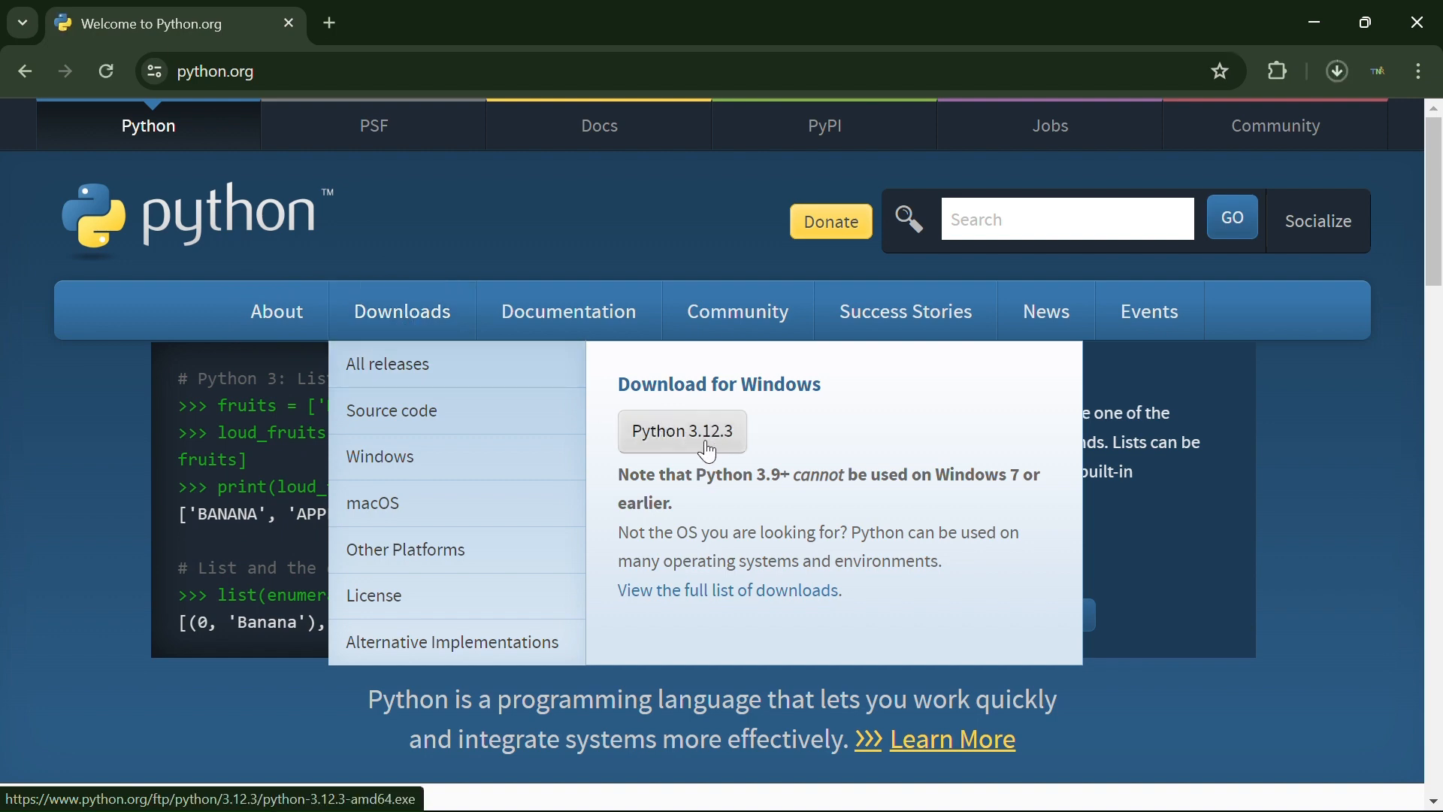
pyautogui.click(708, 452)
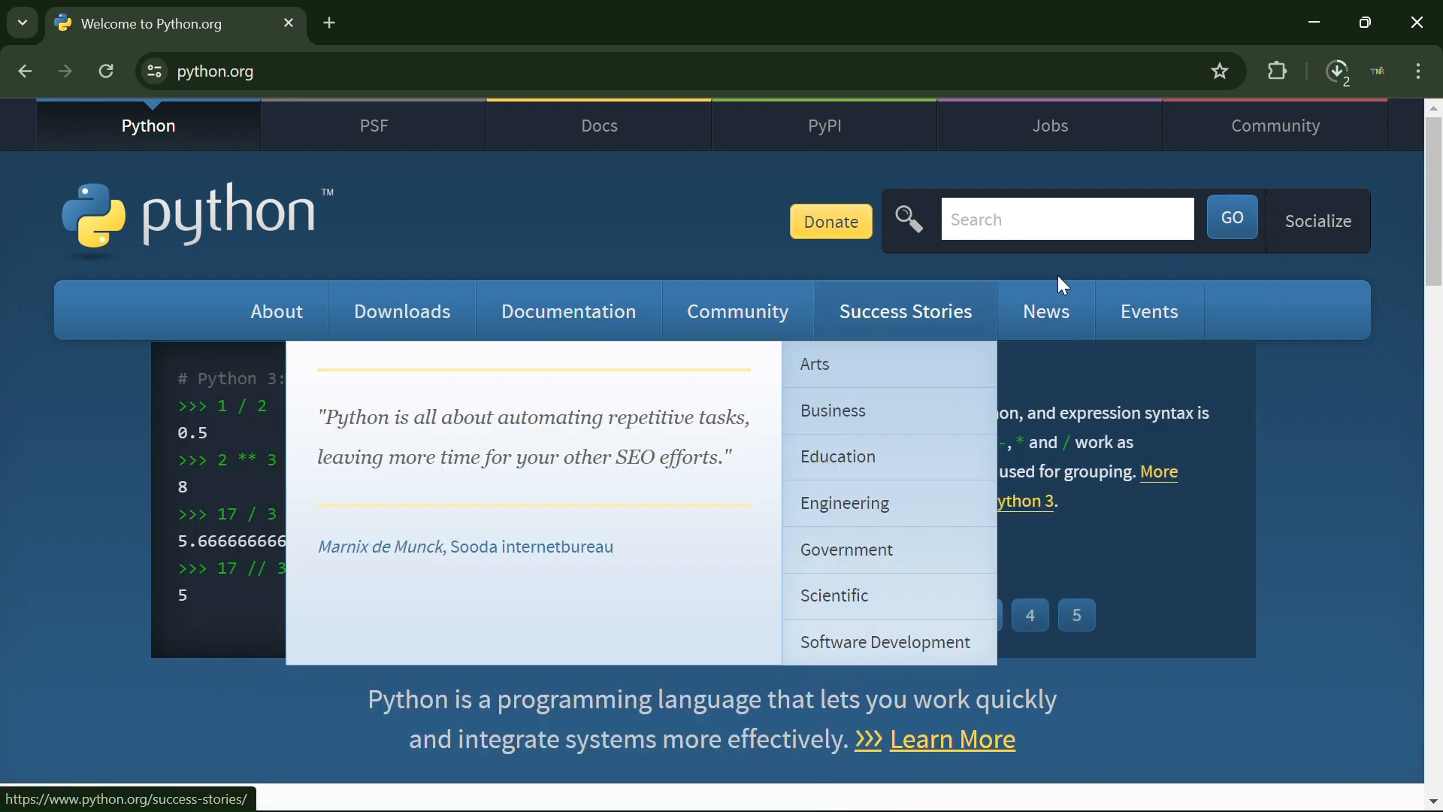
pyautogui.click(1339, 69)
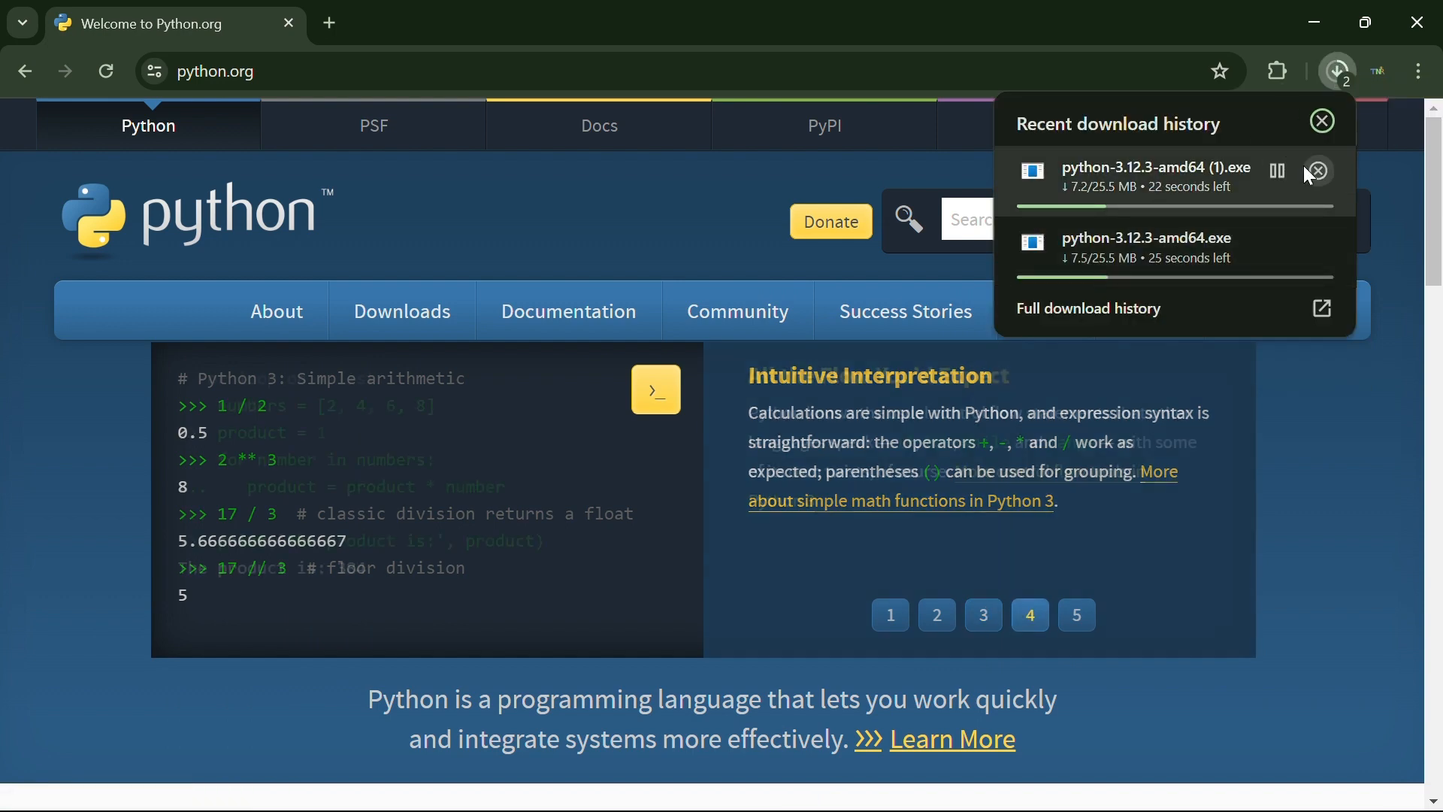
pyautogui.click(1318, 170)
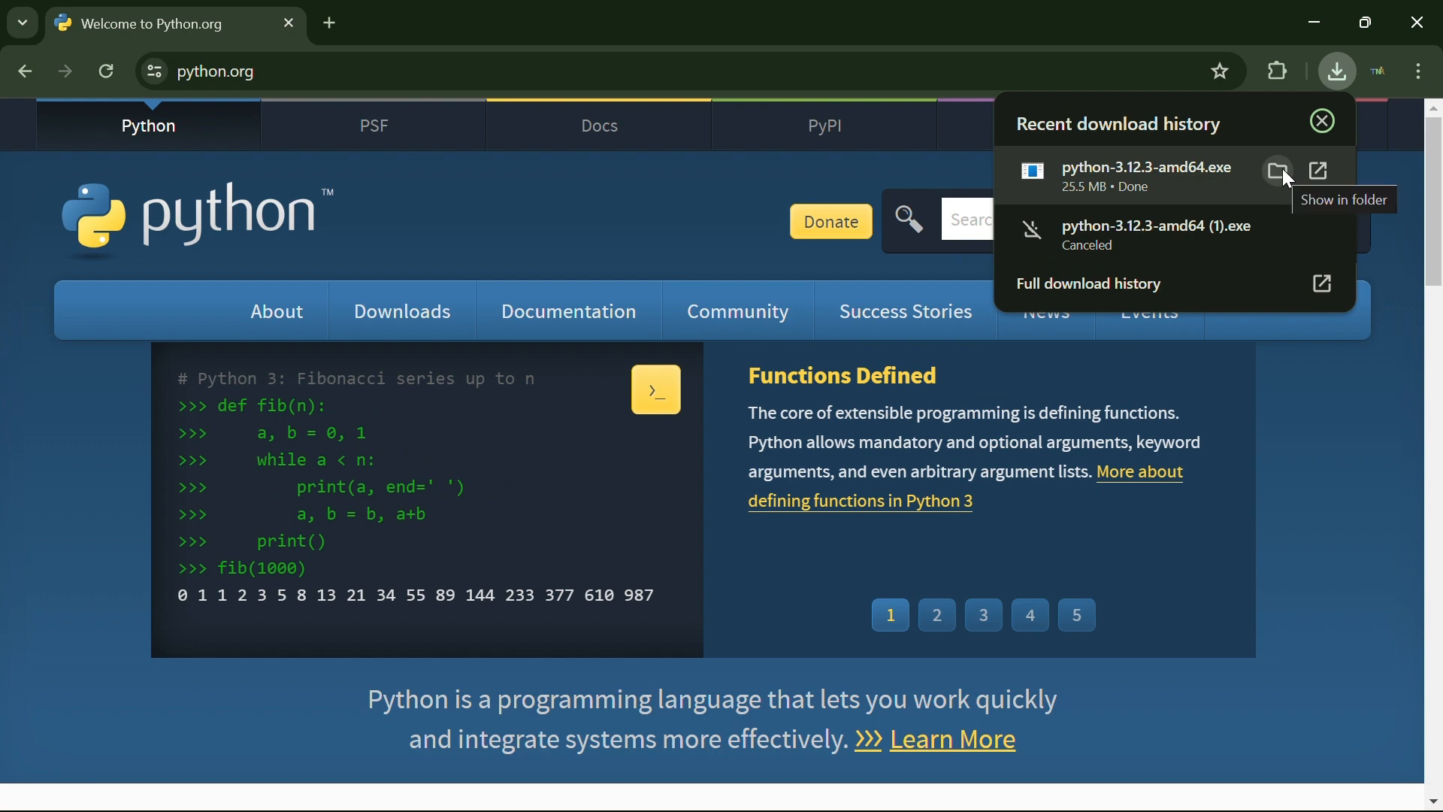
# Step: Show the downloaded installer in its folder, collapse the Last week group, and run python-3.12.3-amd64.exe
pyautogui.click(1278, 170)
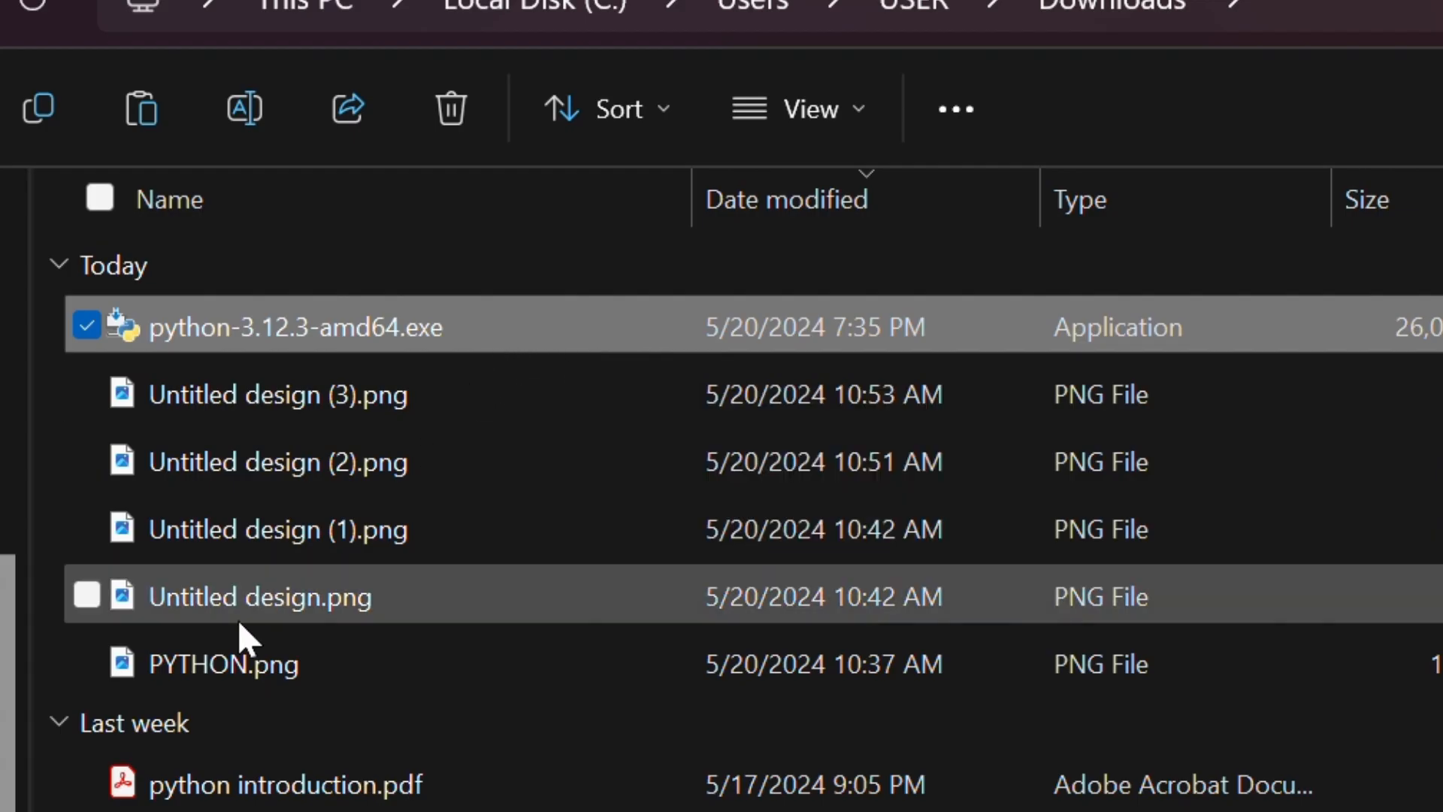
pyautogui.click(57, 722)
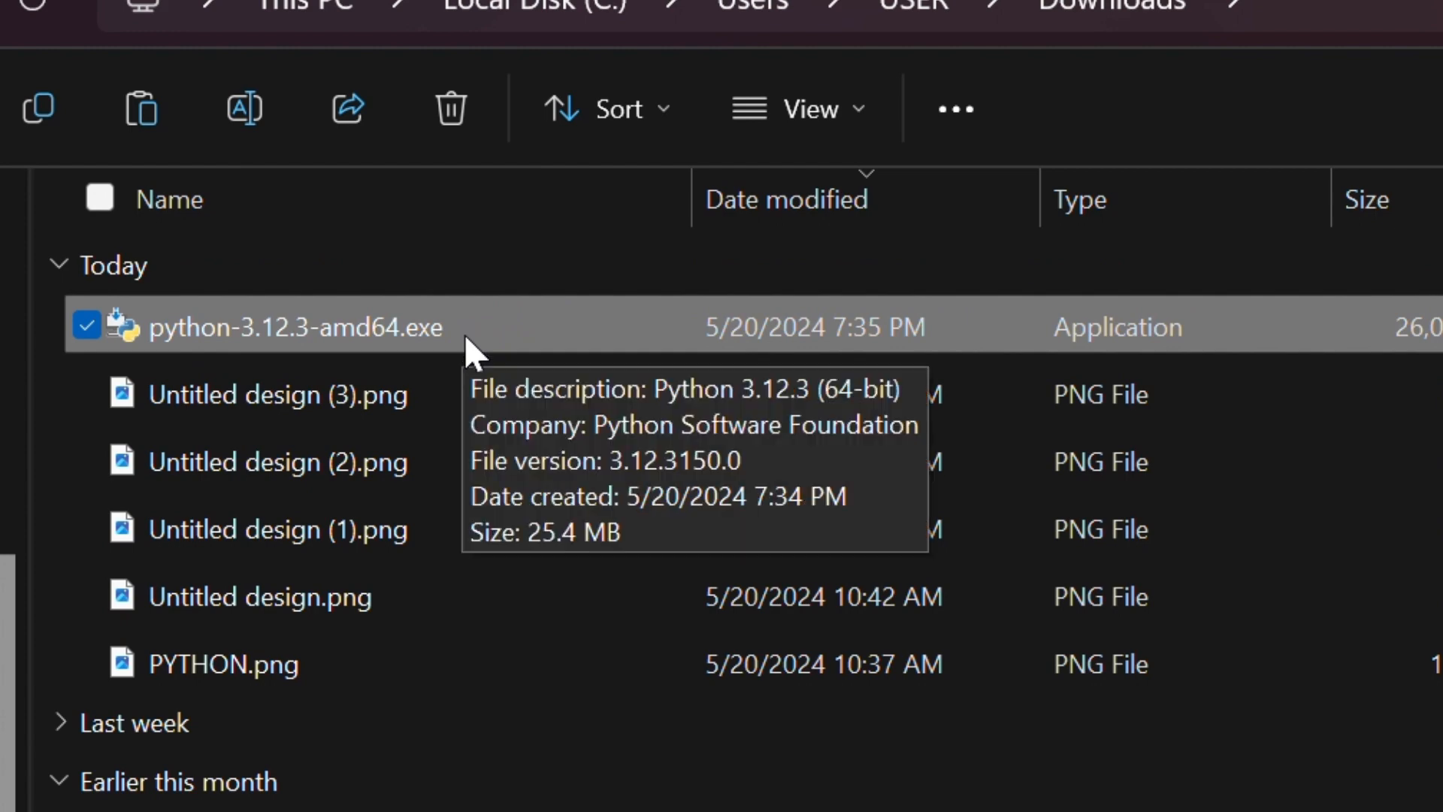
pyautogui.moveTo(681, 329)
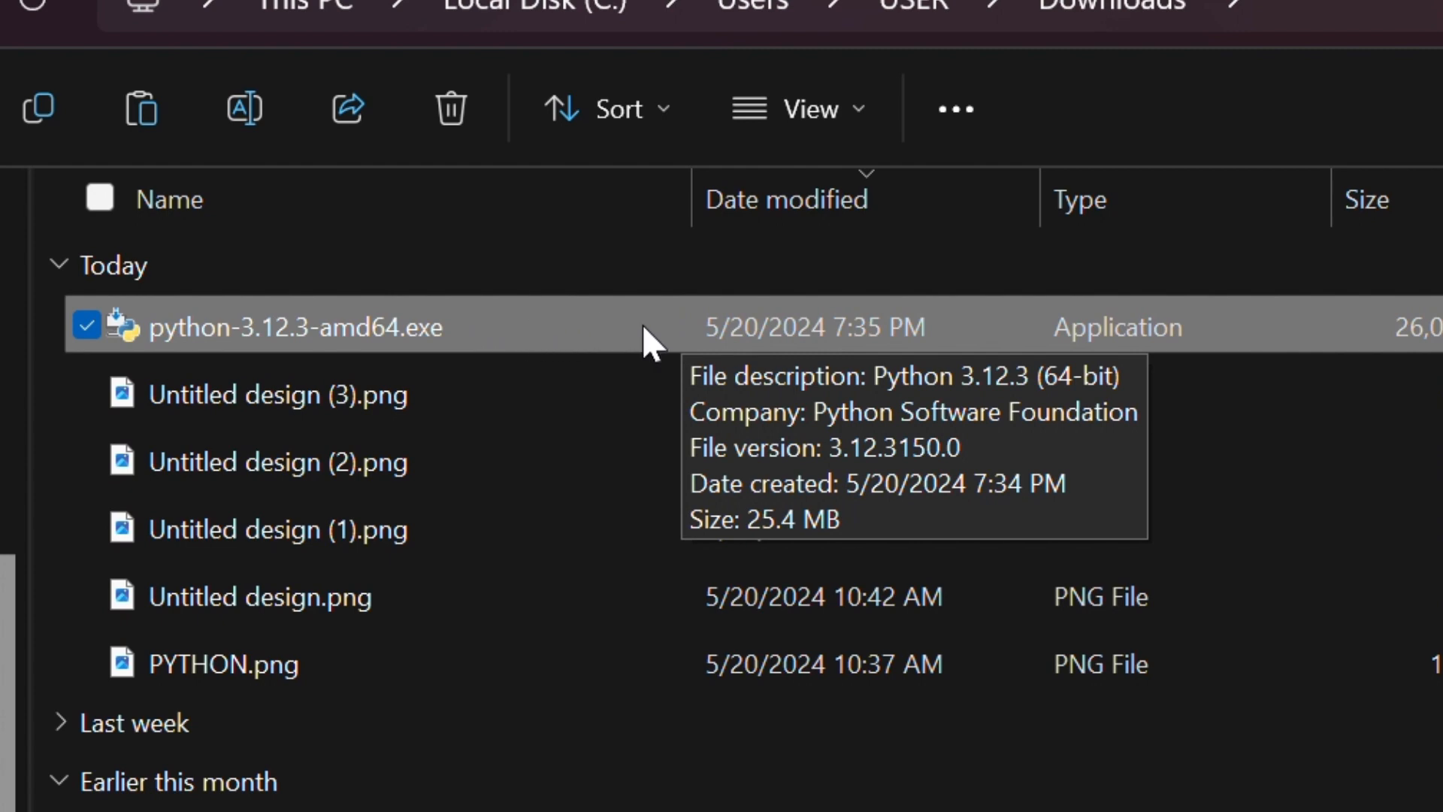
pyautogui.doubleClick(425, 334)
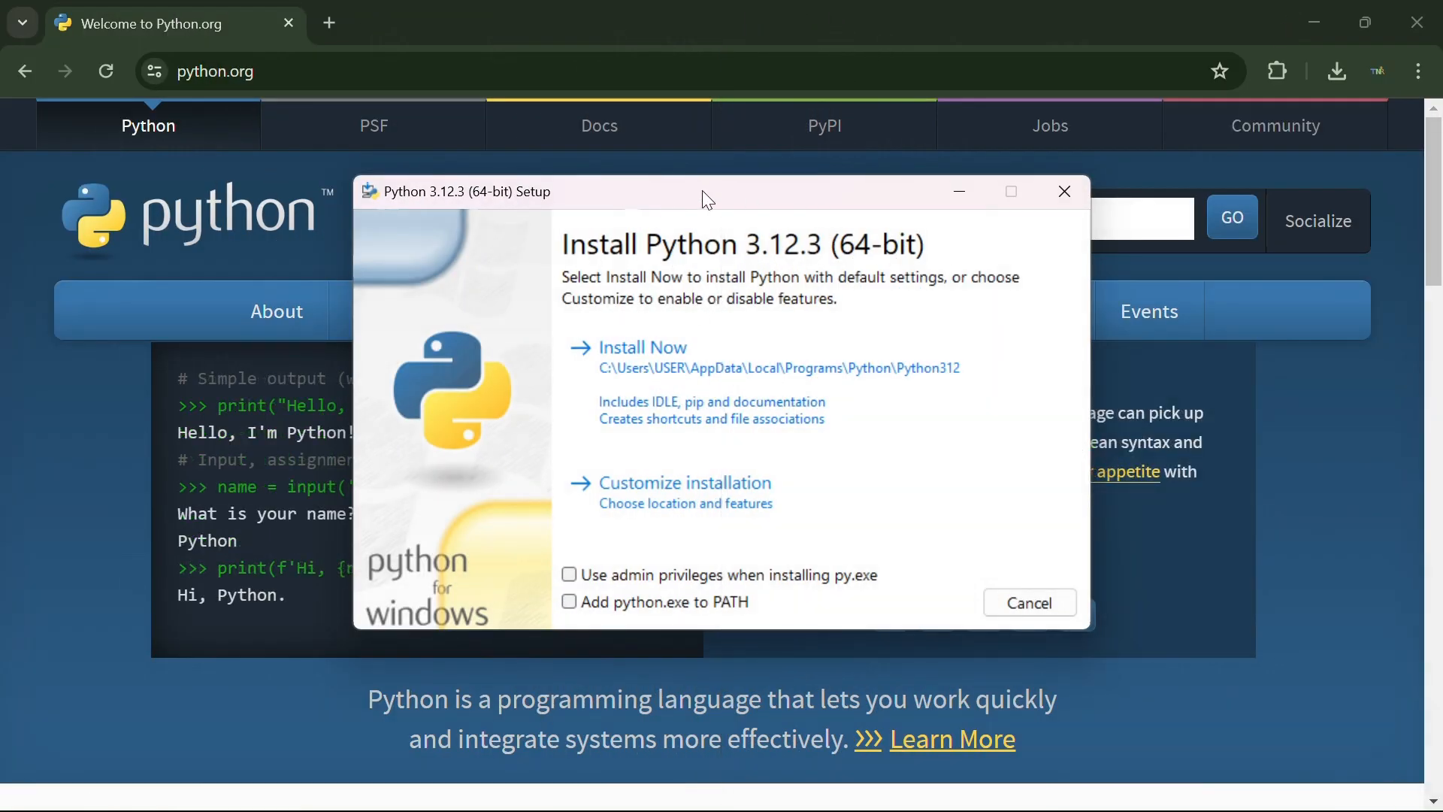
# Step: Install Python 3.12.3 with default settings, using admin privileges for py.exe and adding python.exe to PATH, and close the setup
pyautogui.moveTo(706, 194)
pyautogui.mouseDown()
pyautogui.moveTo(747, 192)
pyautogui.moveTo(791, 232)
pyautogui.moveTo(702, 193)
pyautogui.mouseUp()
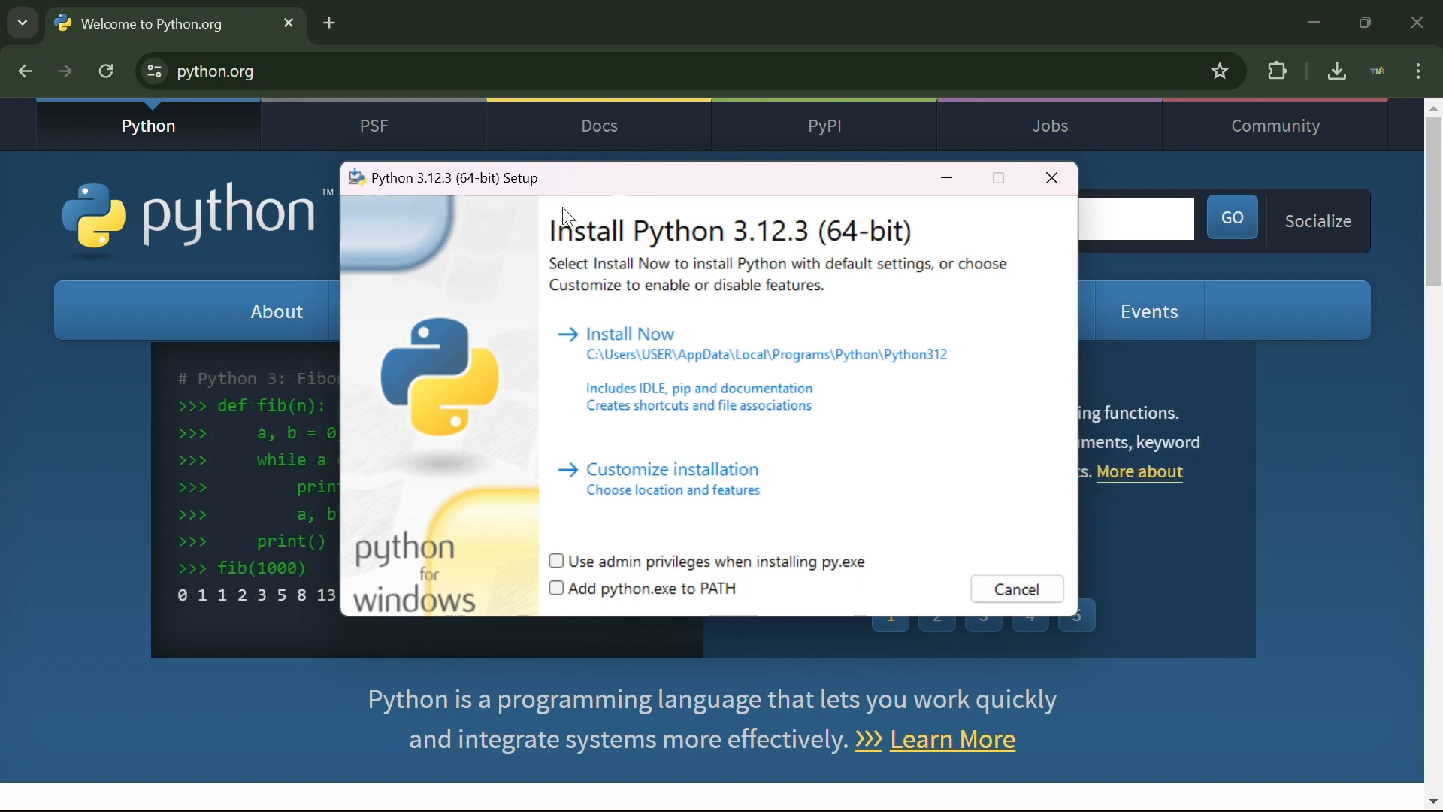
pyautogui.click(556, 562)
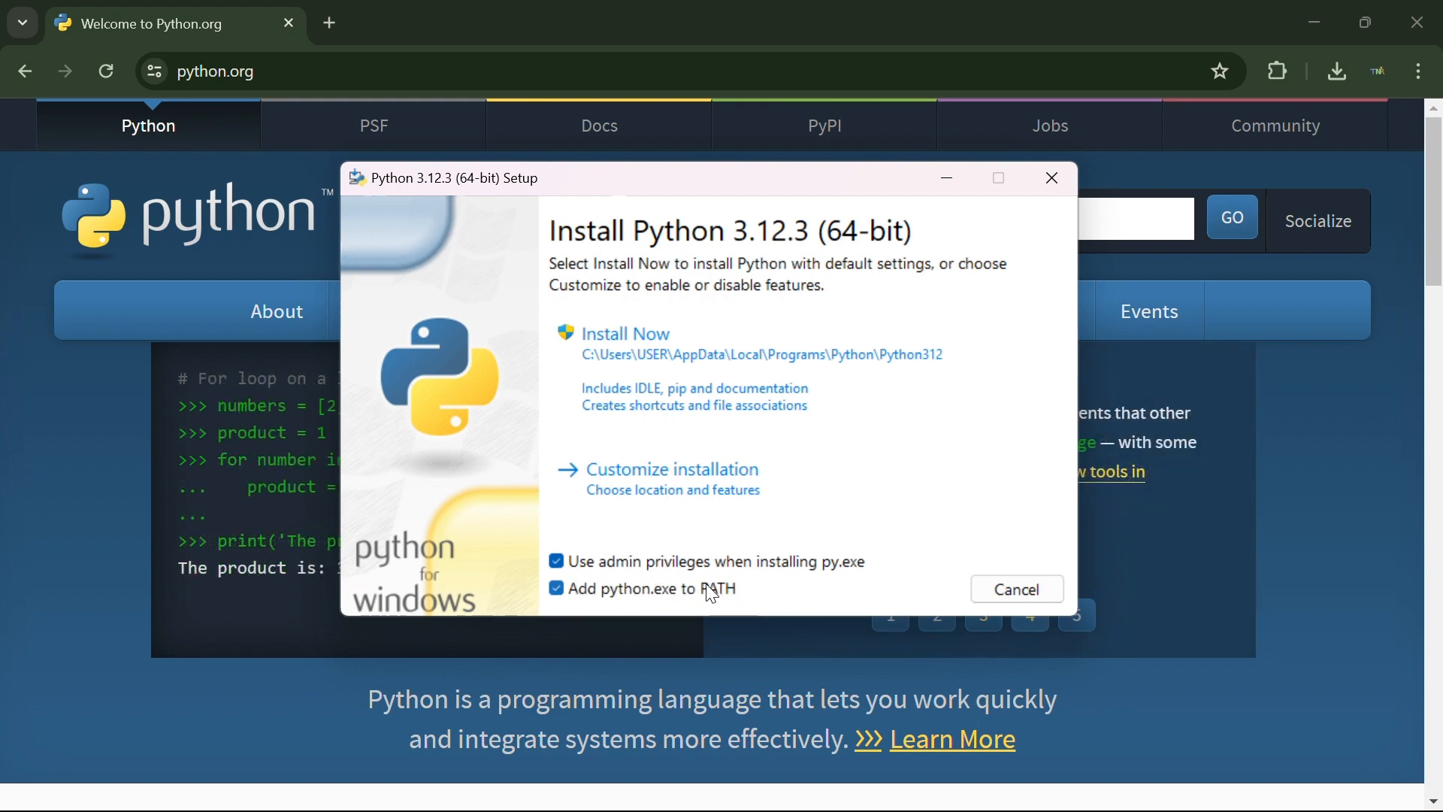
pyautogui.click(671, 360)
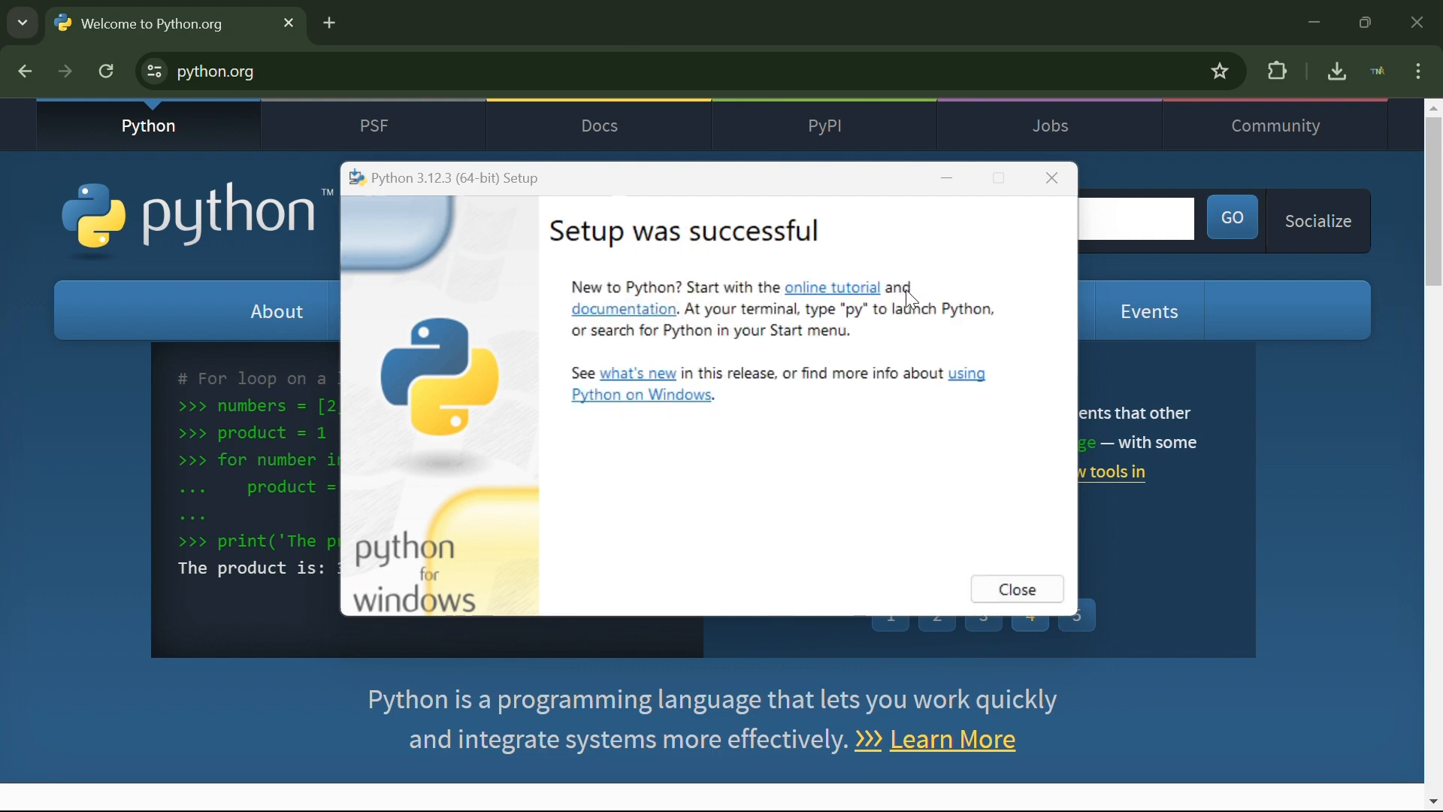
pyautogui.click(989, 594)
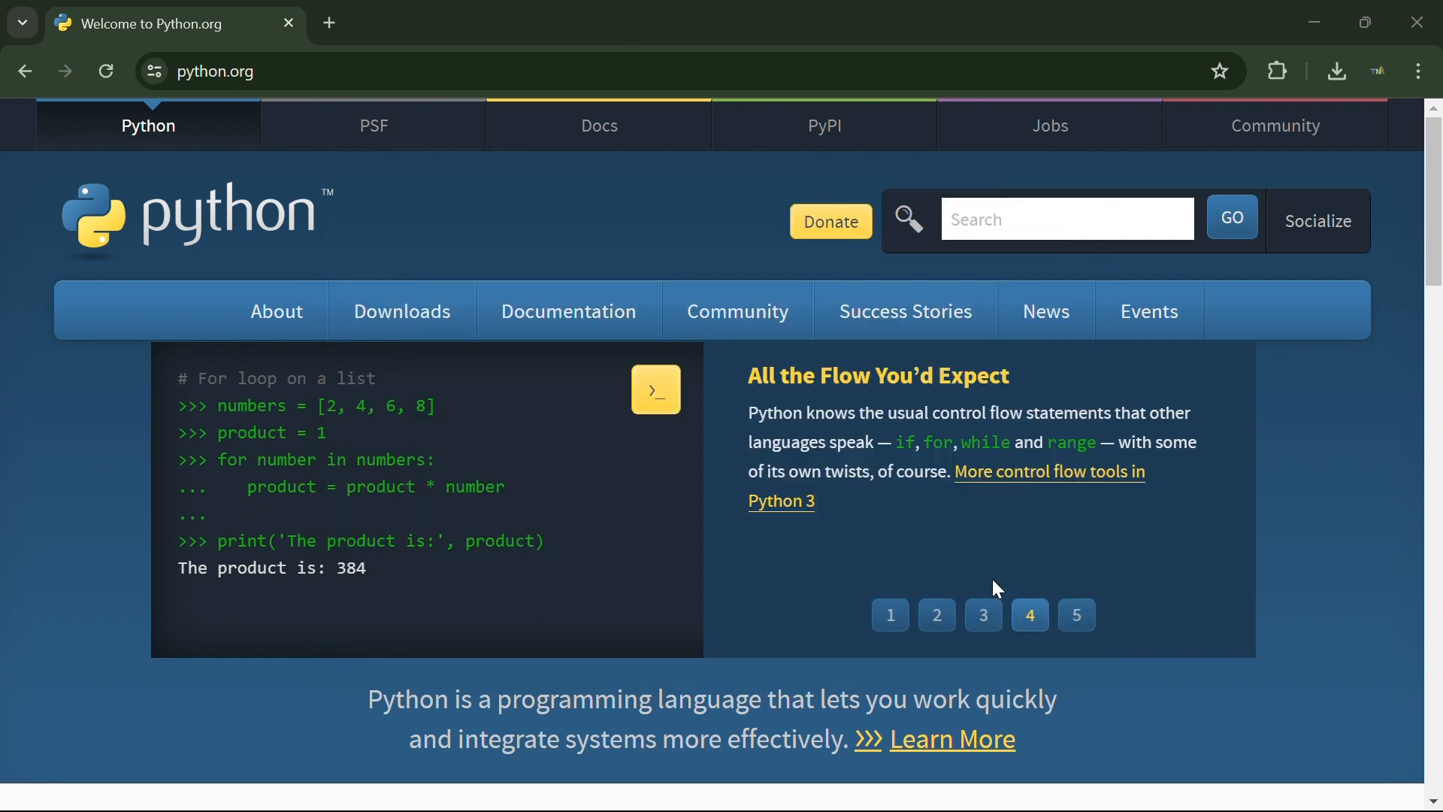
# Step: Minimize the browser and launch IDLE (Python 3.12 64-bit) from a Windows search for "idle"
pyautogui.click(1301, 19)
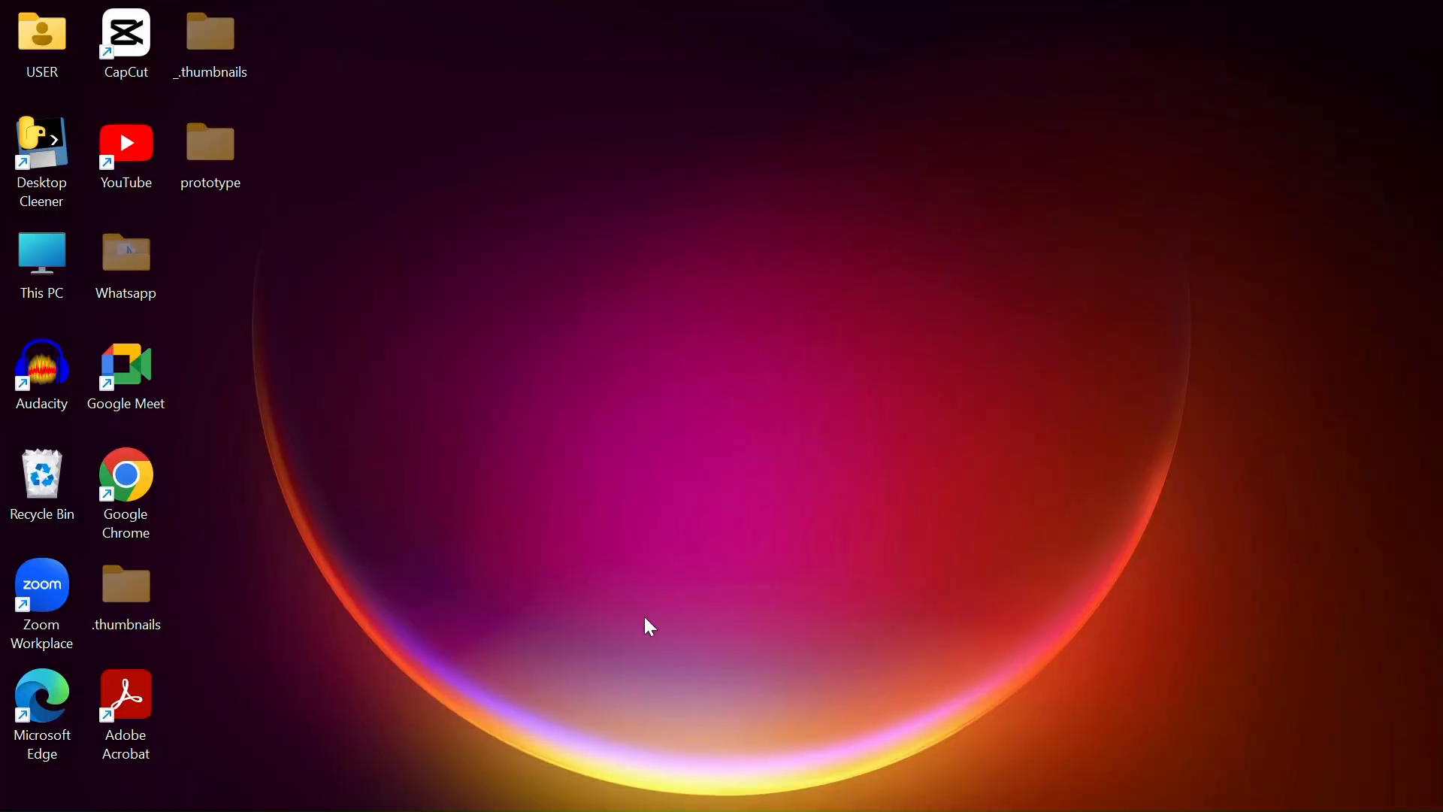
pyautogui.moveTo(594, 808)
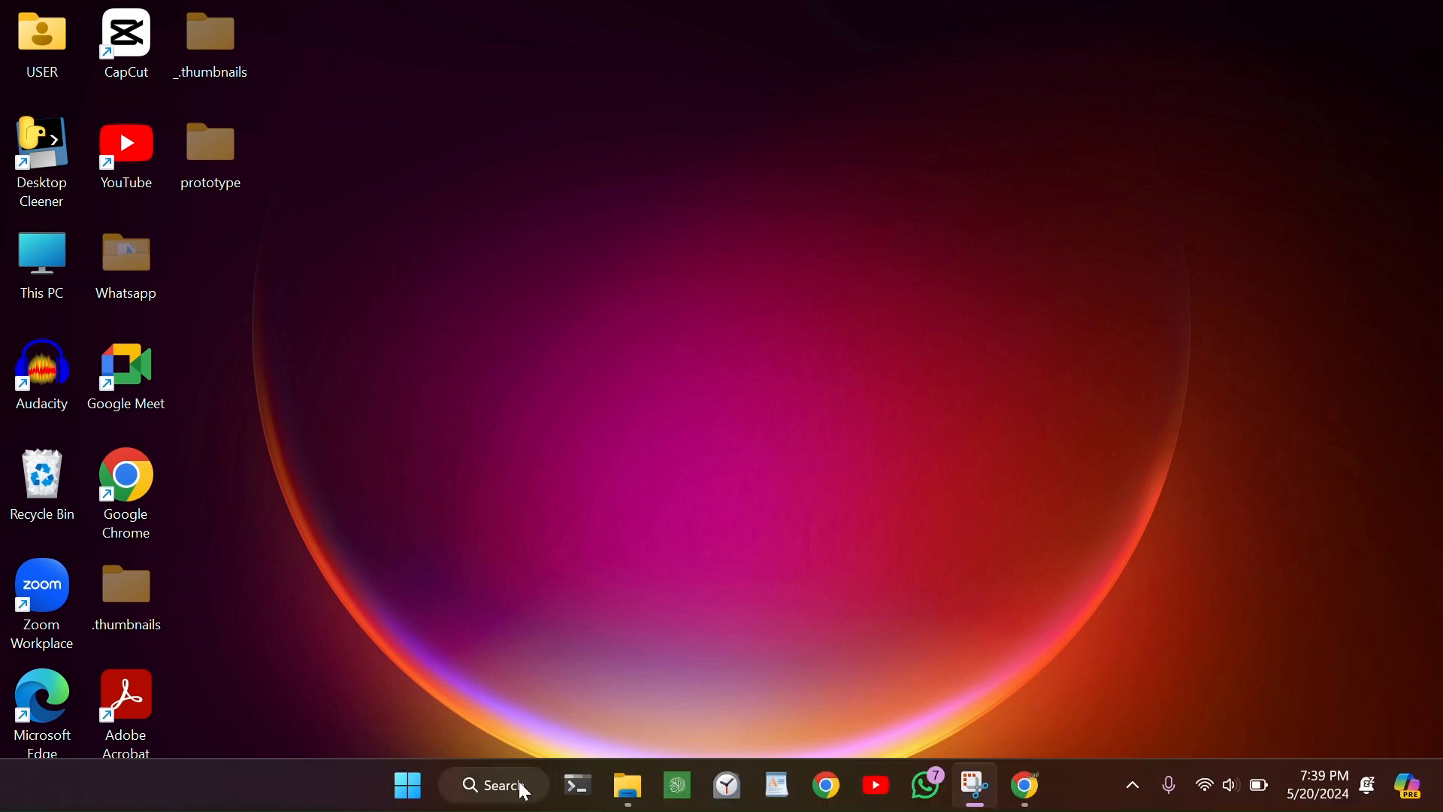
pyautogui.click(487, 793)
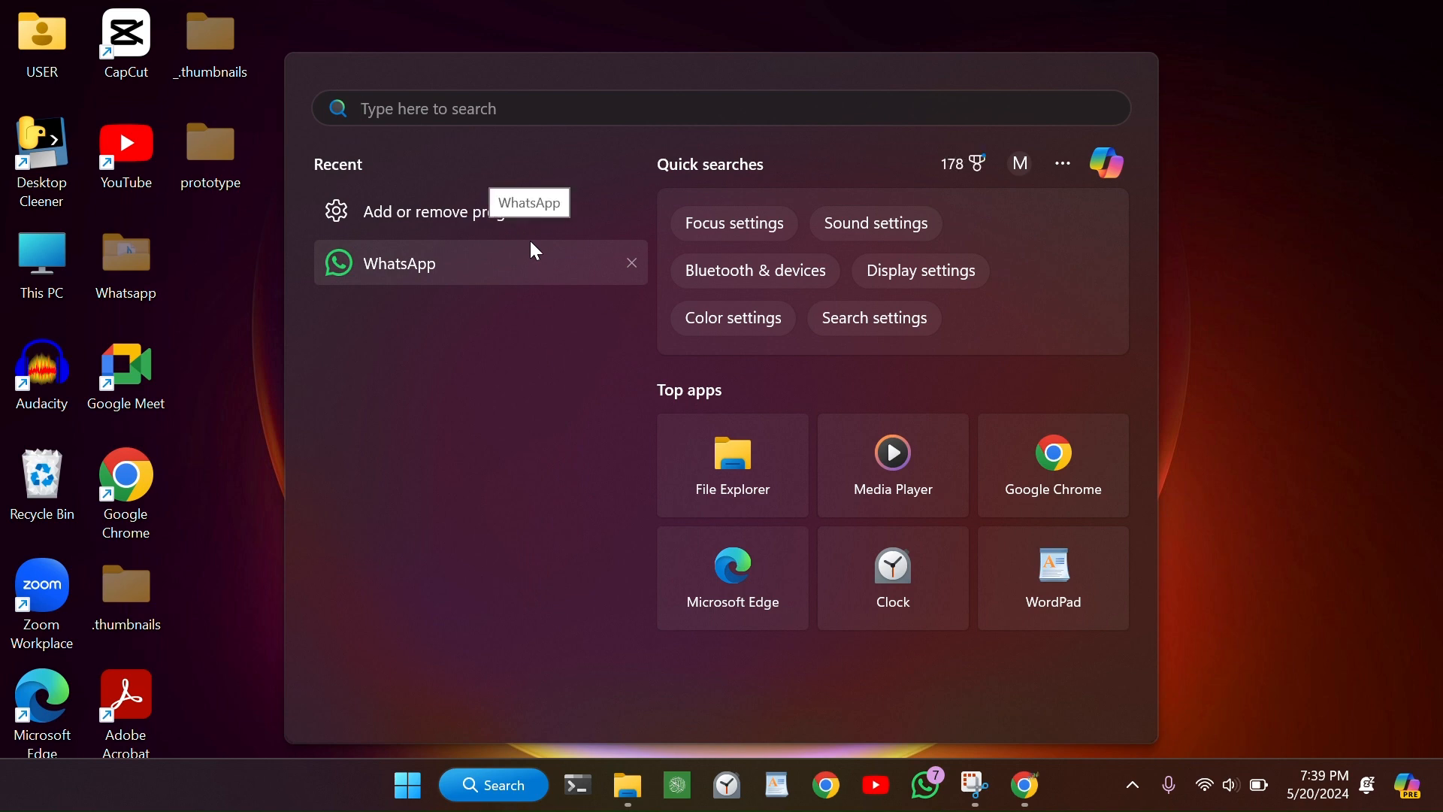
pyautogui.write('idle')
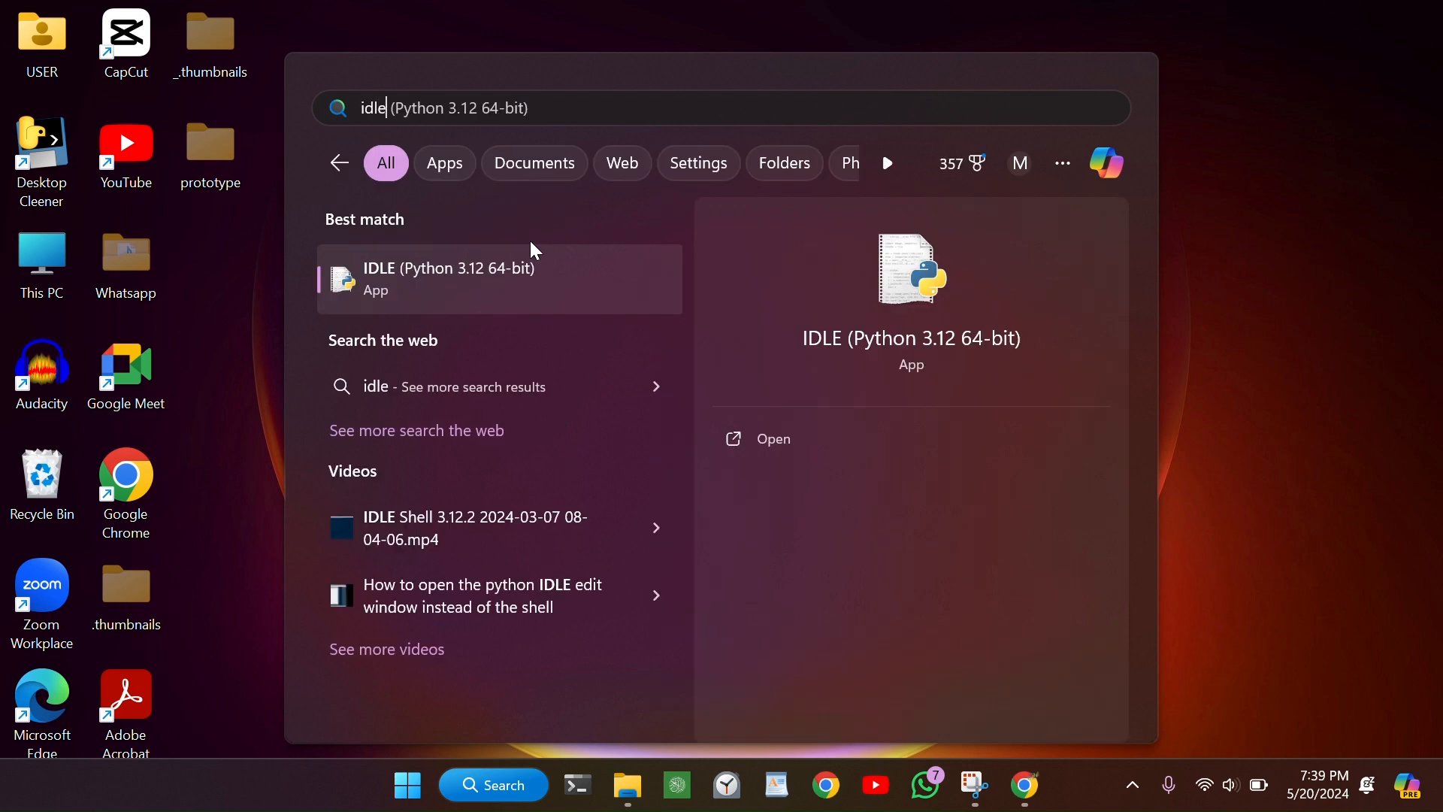
pyautogui.click(405, 272)
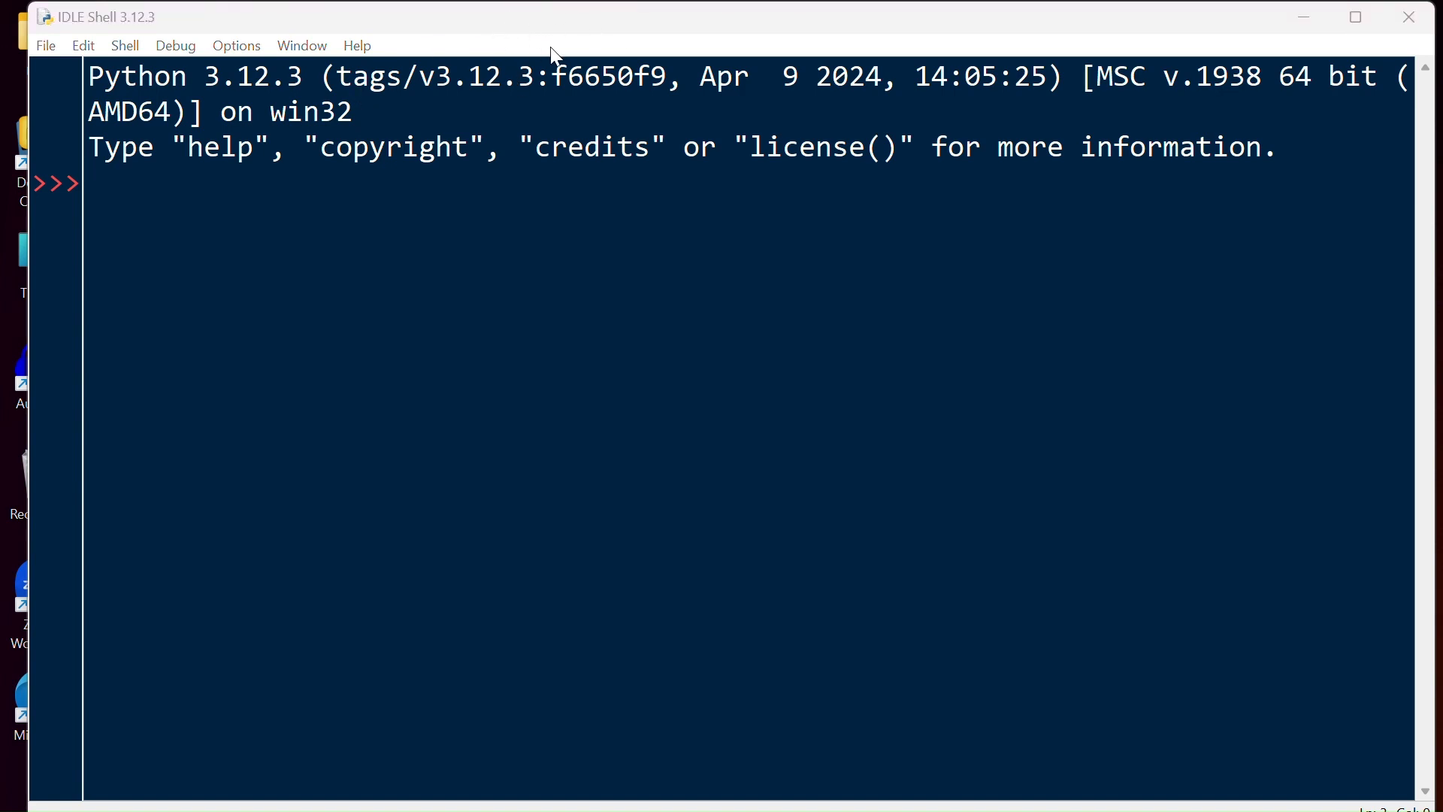
# Step: Run the statement print("port") at the IDLE Shell prompt
pyautogui.click(437, 153)
pyautogui.click(354, 222)
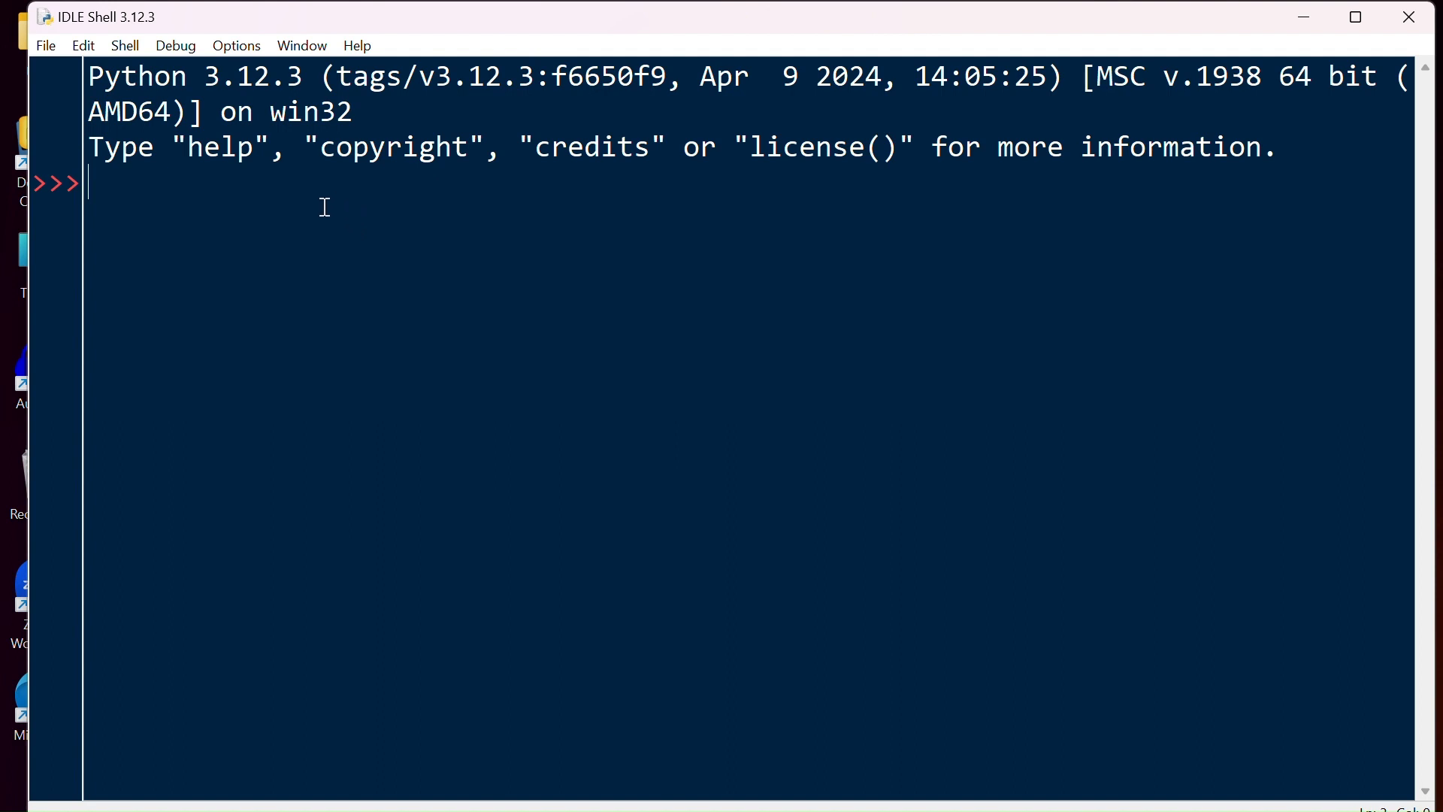
pyautogui.write('pri')
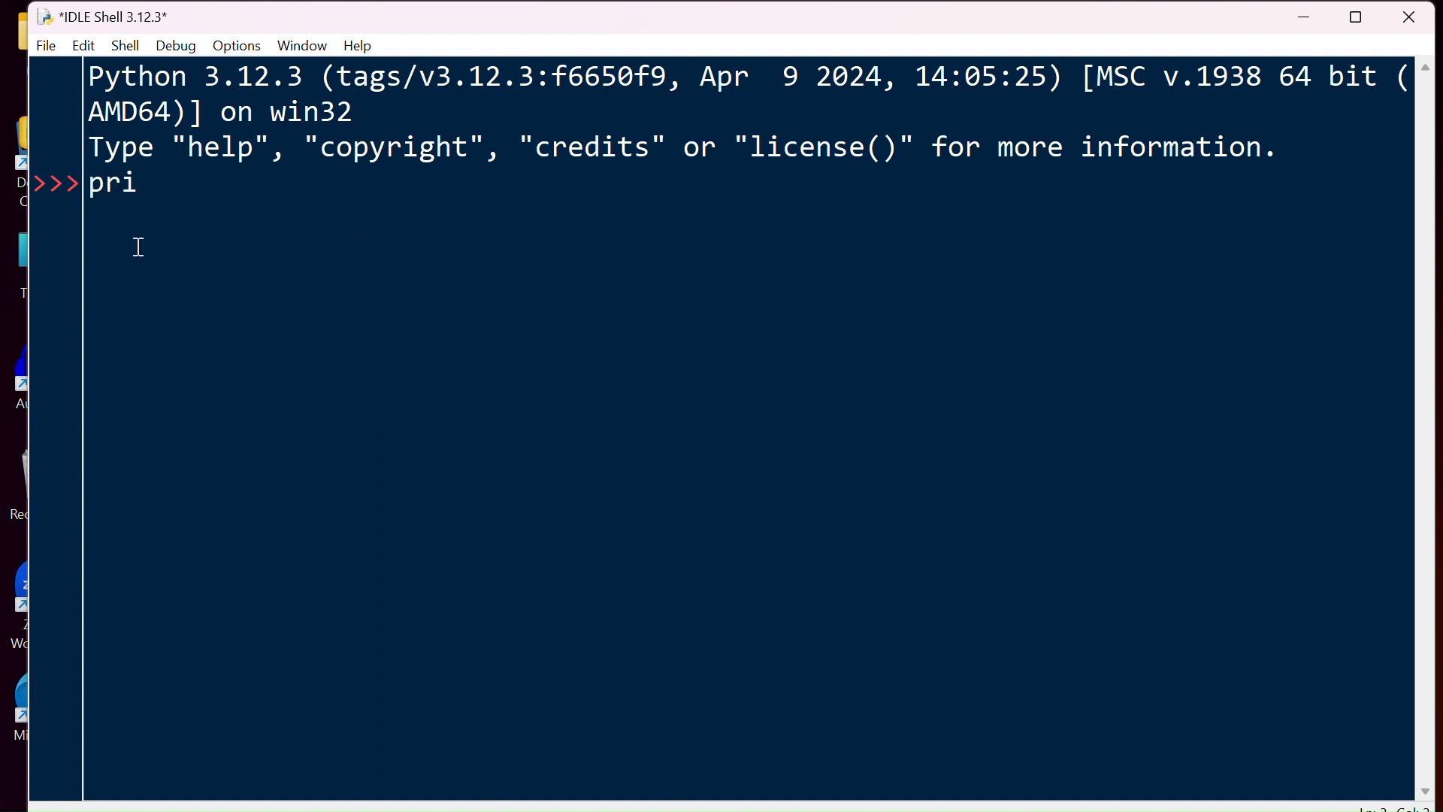
pyautogui.write('nt()')
pyautogui.press('Left')
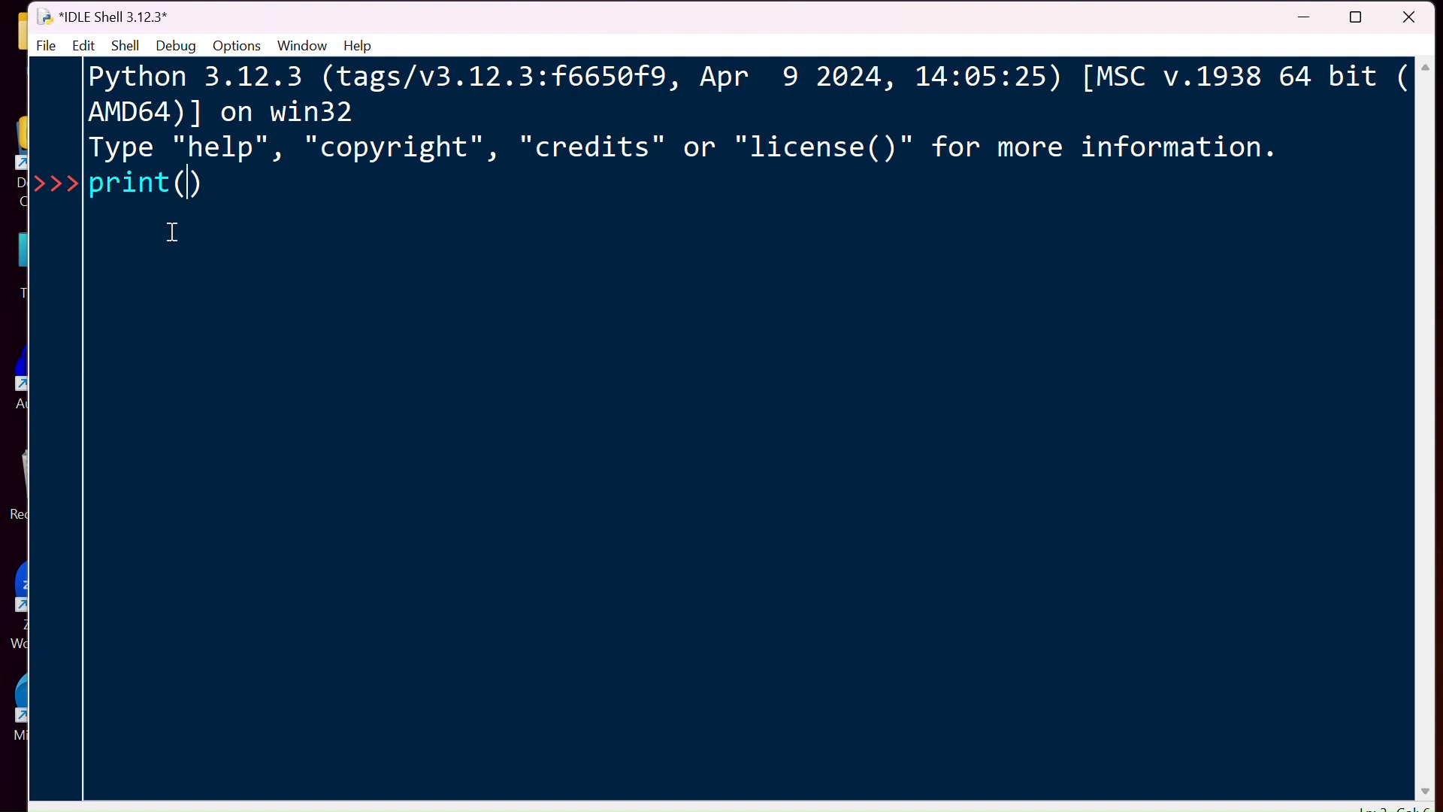
pyautogui.write('""')
pyautogui.press('Left')
pyautogui.write('port')
pyautogui.press('Return')
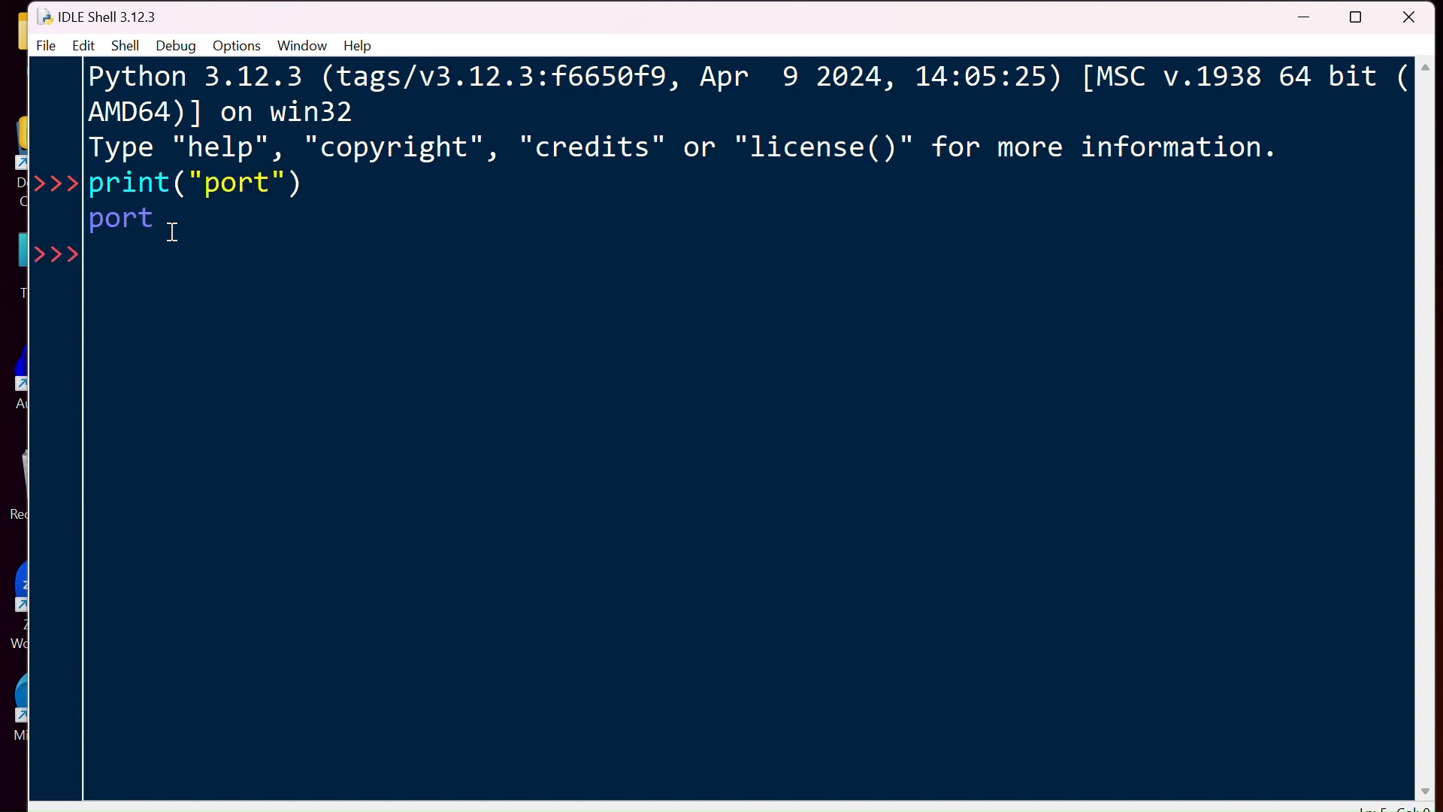
pyautogui.moveTo(165, 221); pyautogui.dragTo(88, 186)
pyautogui.click(216, 218)
pyautogui.moveTo(155, 218); pyautogui.dragTo(89, 219)
pyautogui.moveTo(312, 180); pyautogui.dragTo(89, 185)
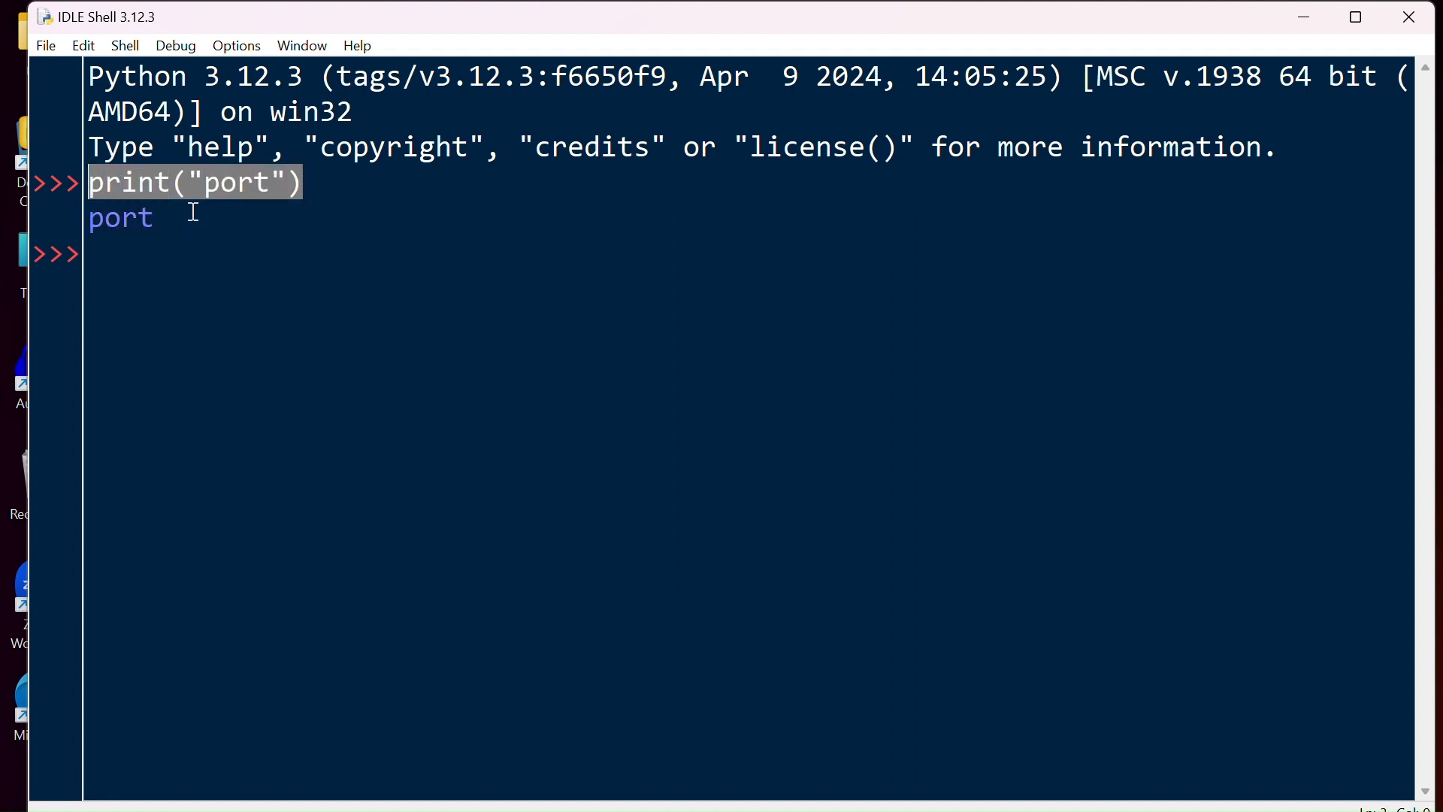
pyautogui.moveTo(192, 215); pyautogui.dragTo(89, 219)
pyautogui.click(172, 267)
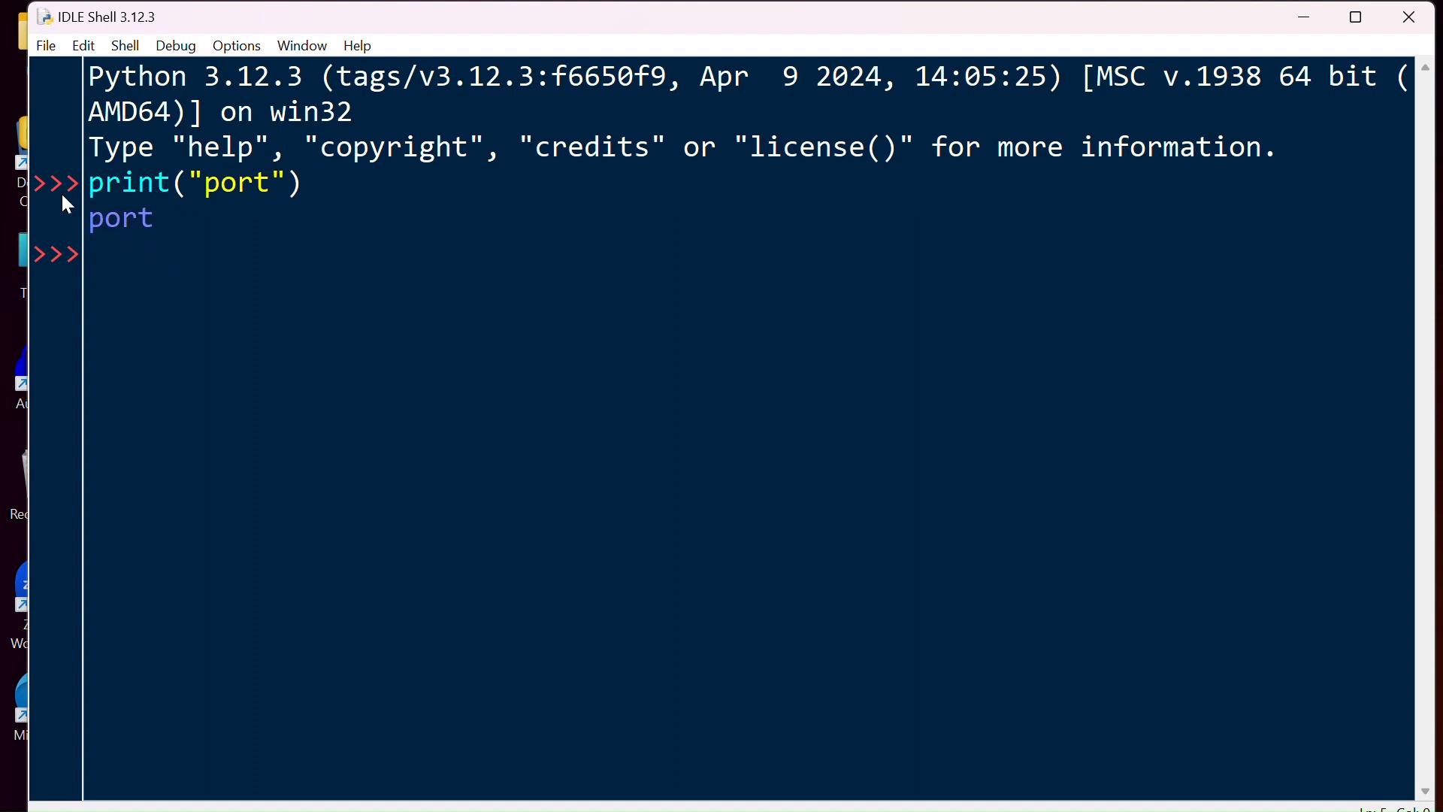
# Step: Create a new untitled file in IDLE and maximize its editor window
pyautogui.click(46, 46)
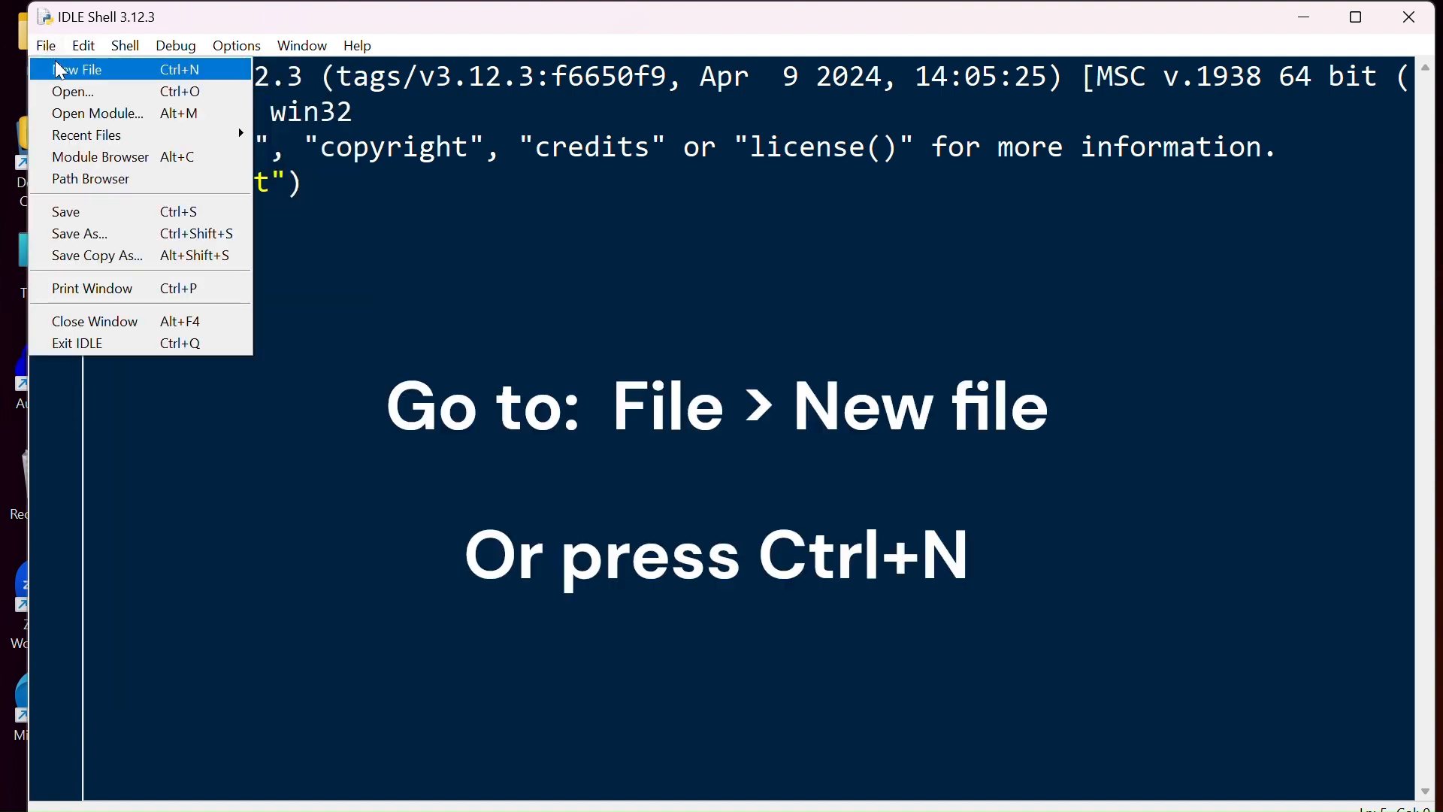
pyautogui.click(60, 70)
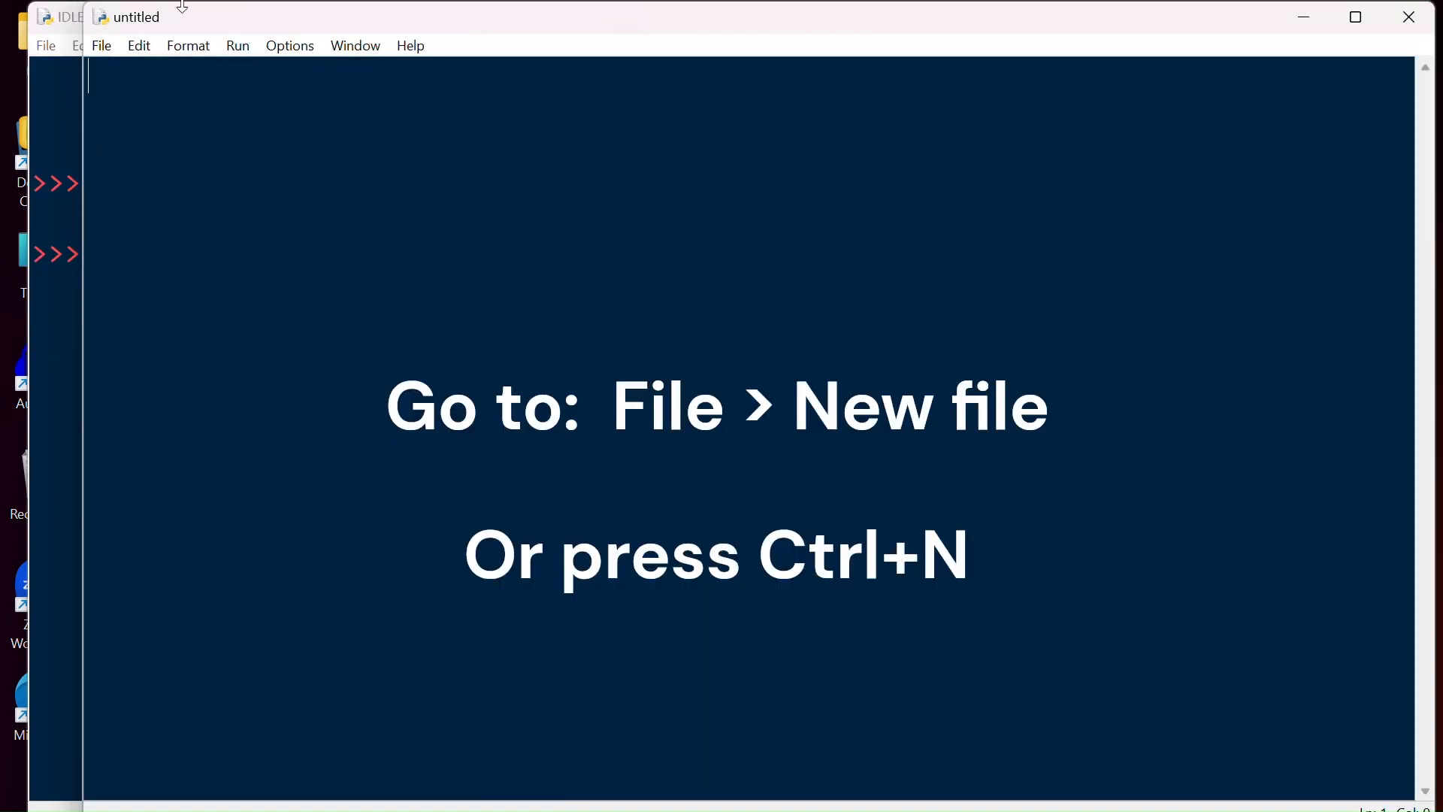
pyautogui.doubleClick(271, 27)
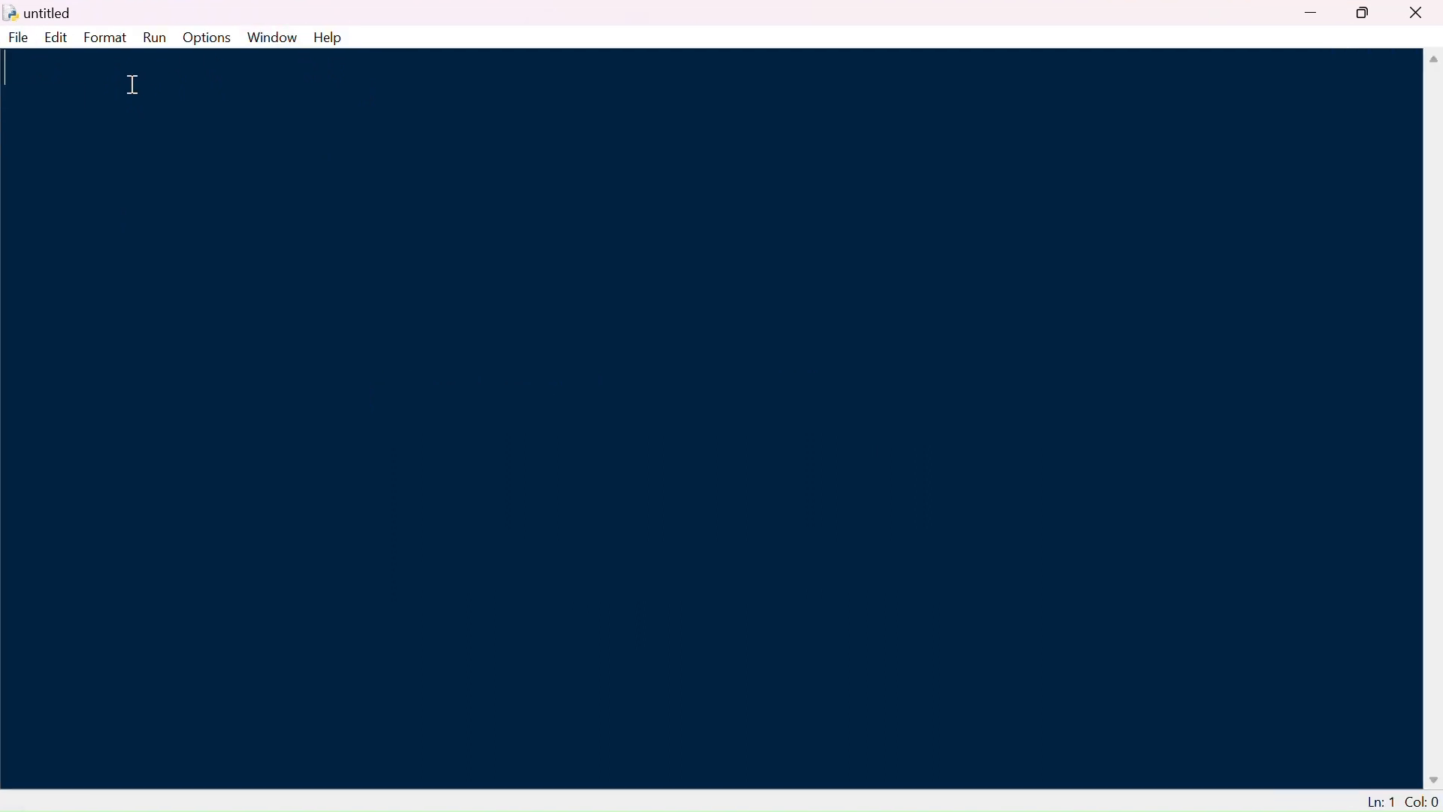
# Step: Enter the test text "asdf" in the untitled file and delete it again
pyautogui.write('asdf')
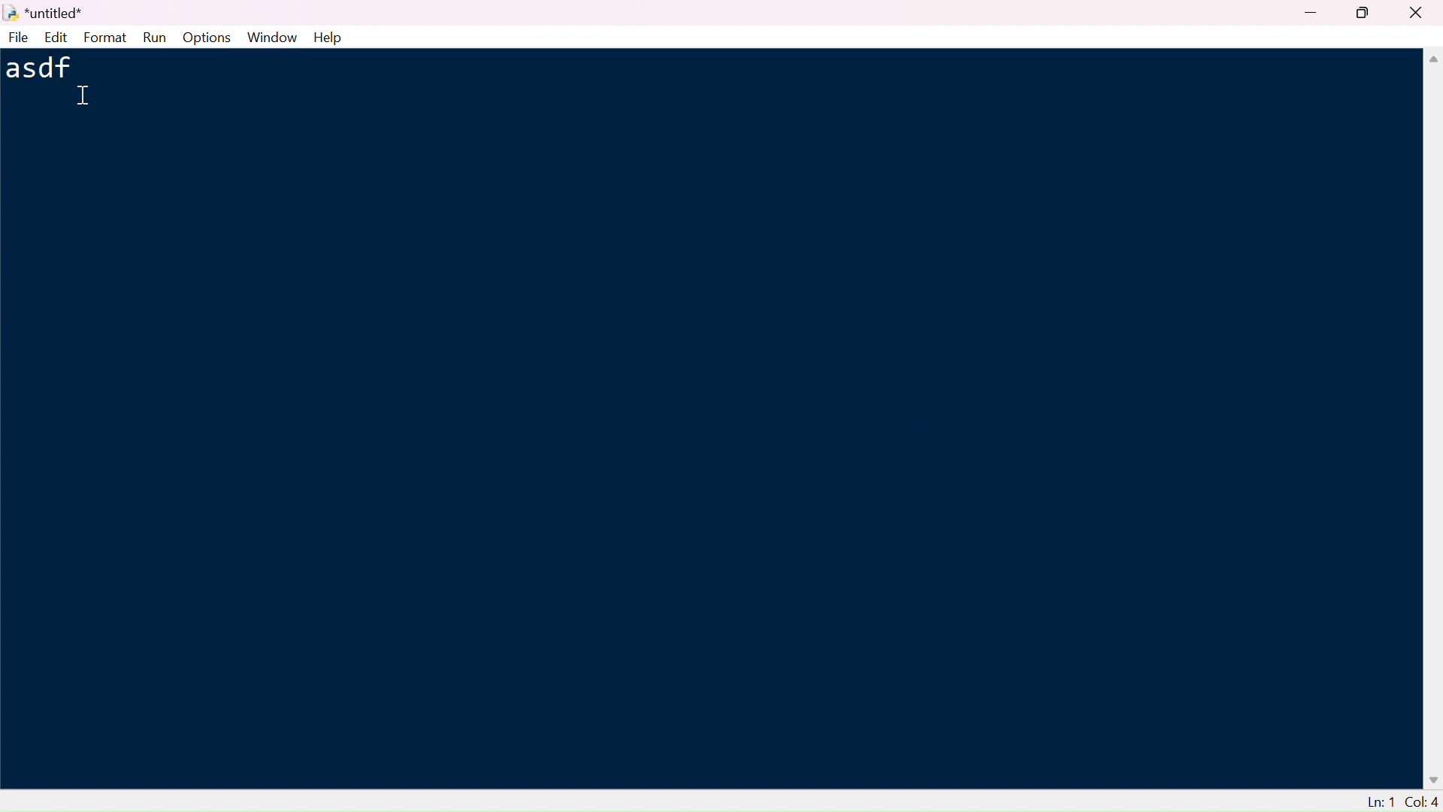
pyautogui.press('BackSpace')
pyautogui.press('BackSpace')
pyautogui.press('BackSpace')
pyautogui.press('BackSpace')
# Step: Close the untitled editor window without saving and close the IDLE Shell
pyautogui.moveTo(104, 23); pyautogui.dragTo(232, 163)
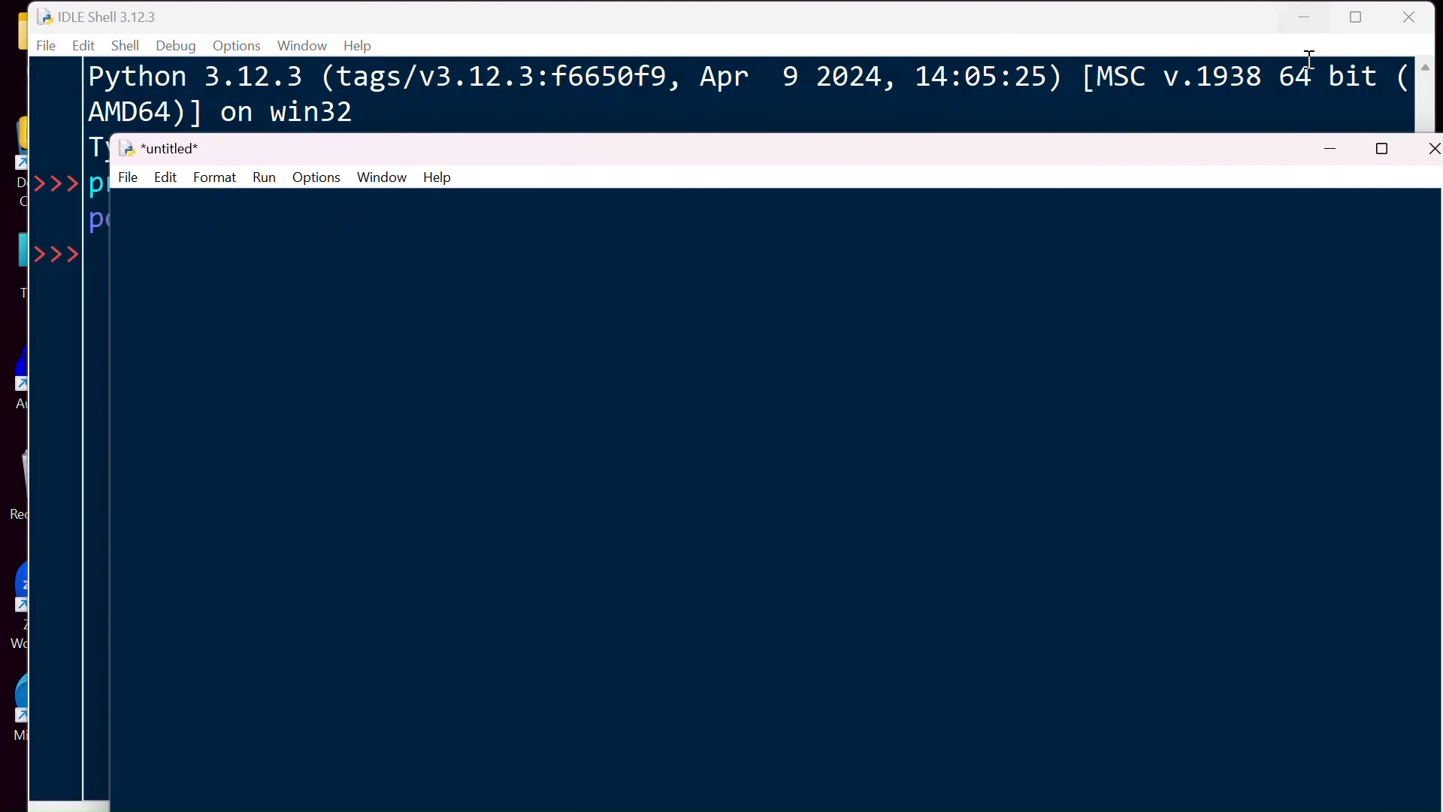
pyautogui.click(1434, 148)
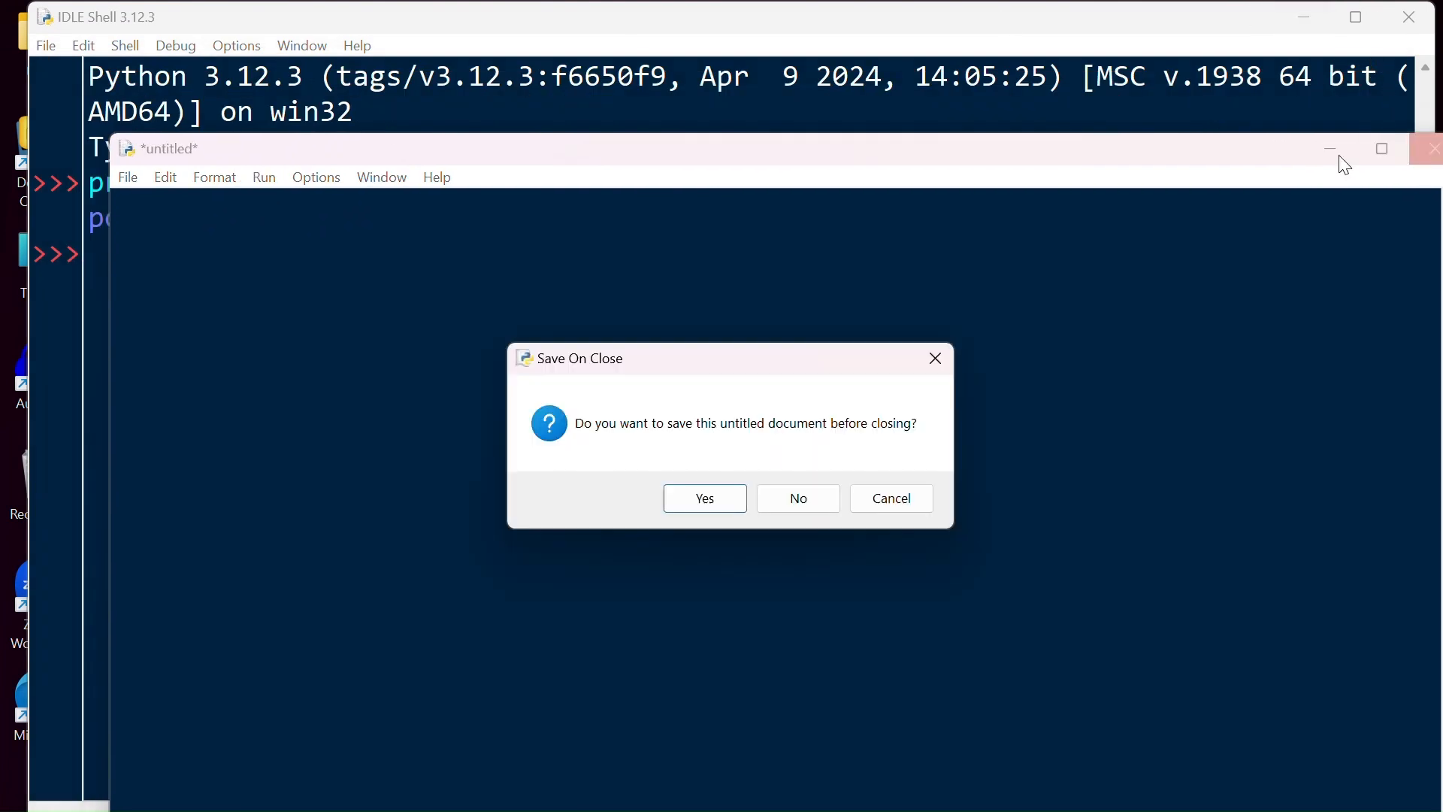
pyautogui.click(801, 499)
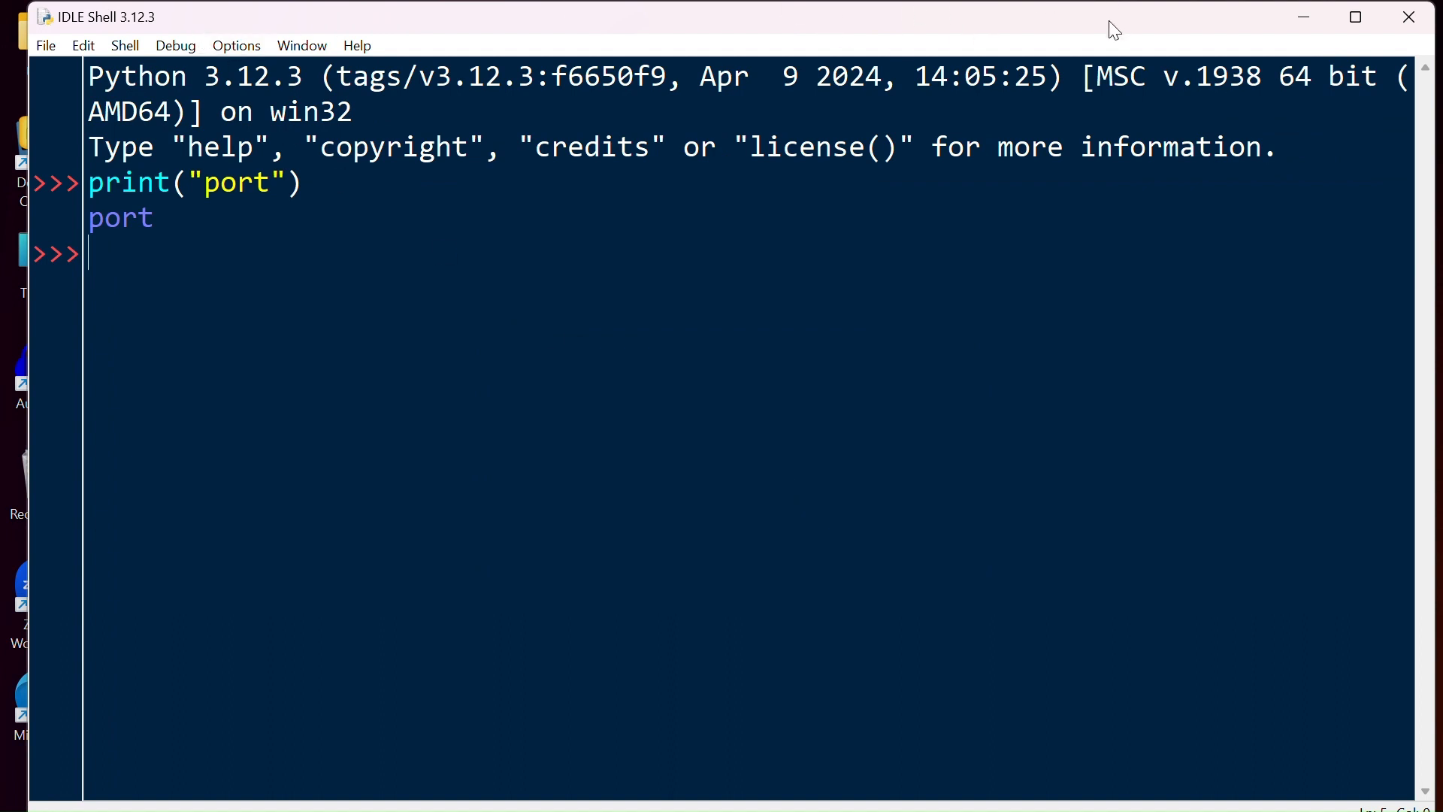
pyautogui.moveTo(1112, 30); pyautogui.dragTo(1061, 41)
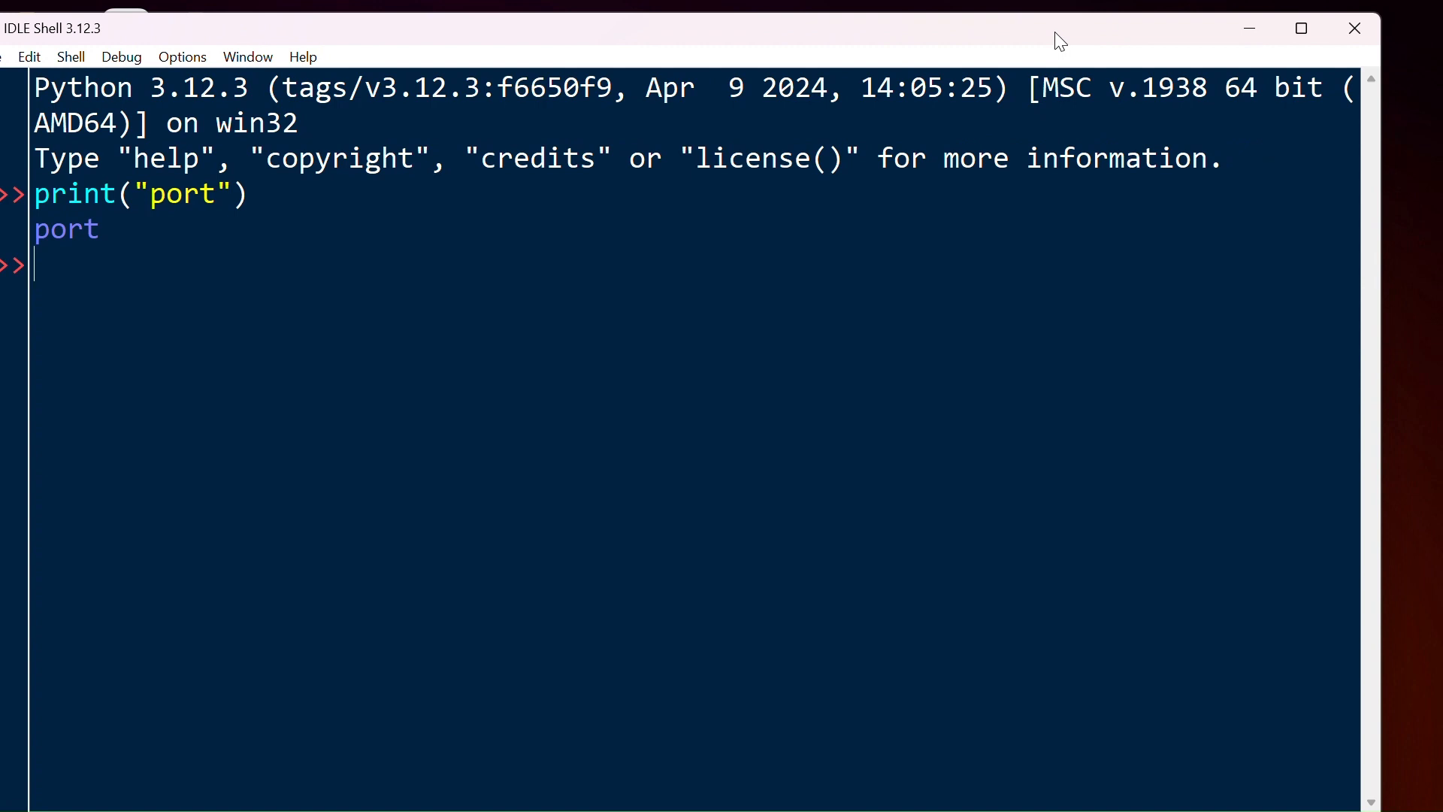
pyautogui.click(1351, 43)
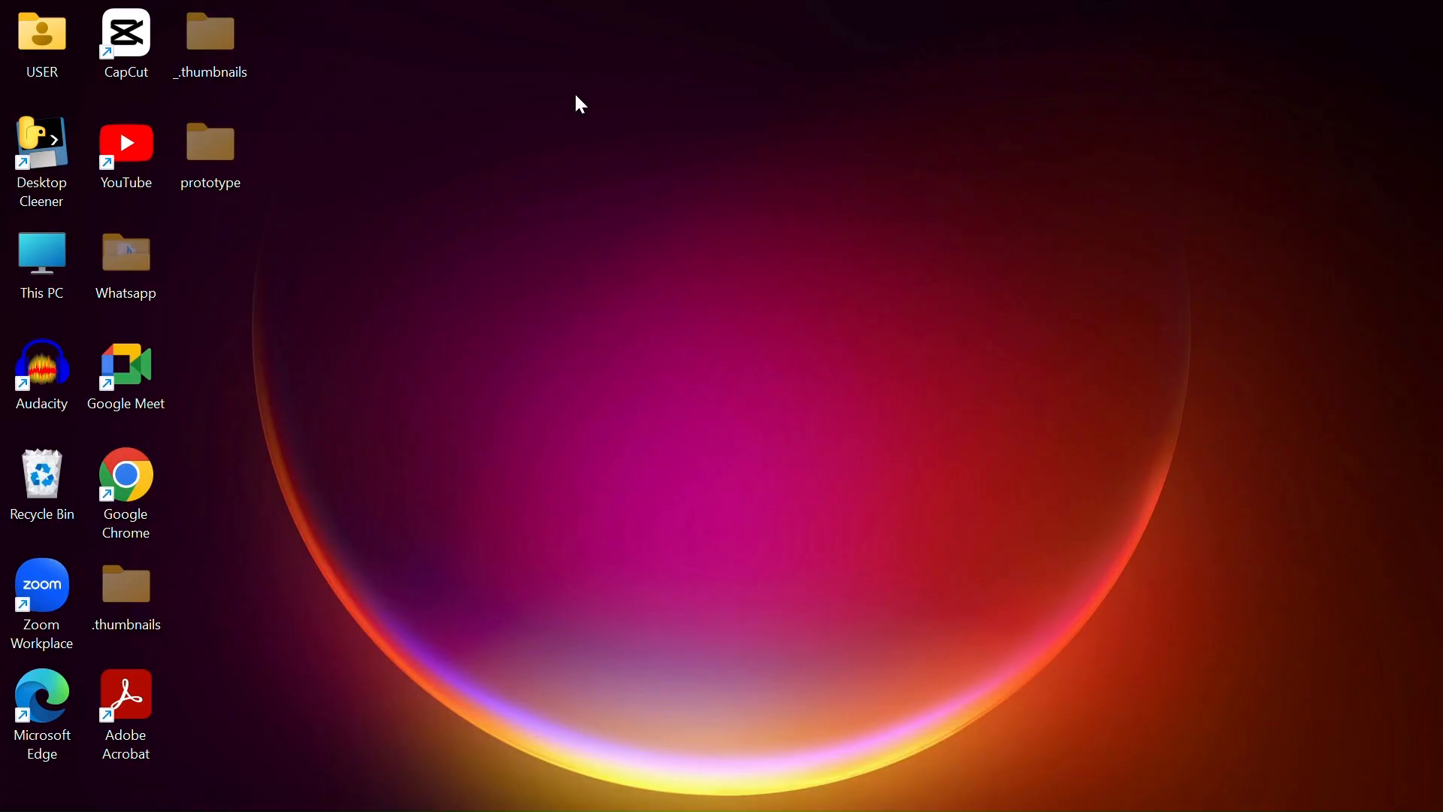